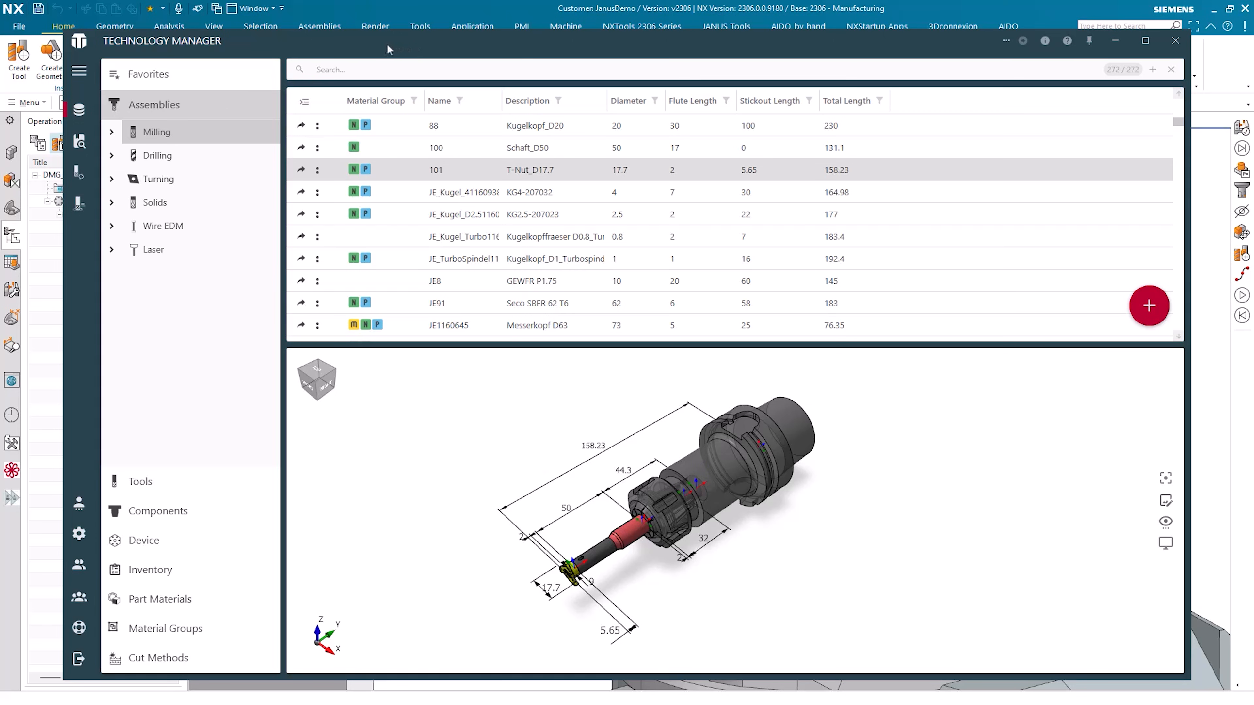
Open VendorConnector to show the FRAISA ToolExpert catalogue and collapse the expanded navigation menu
left_click(79, 74)
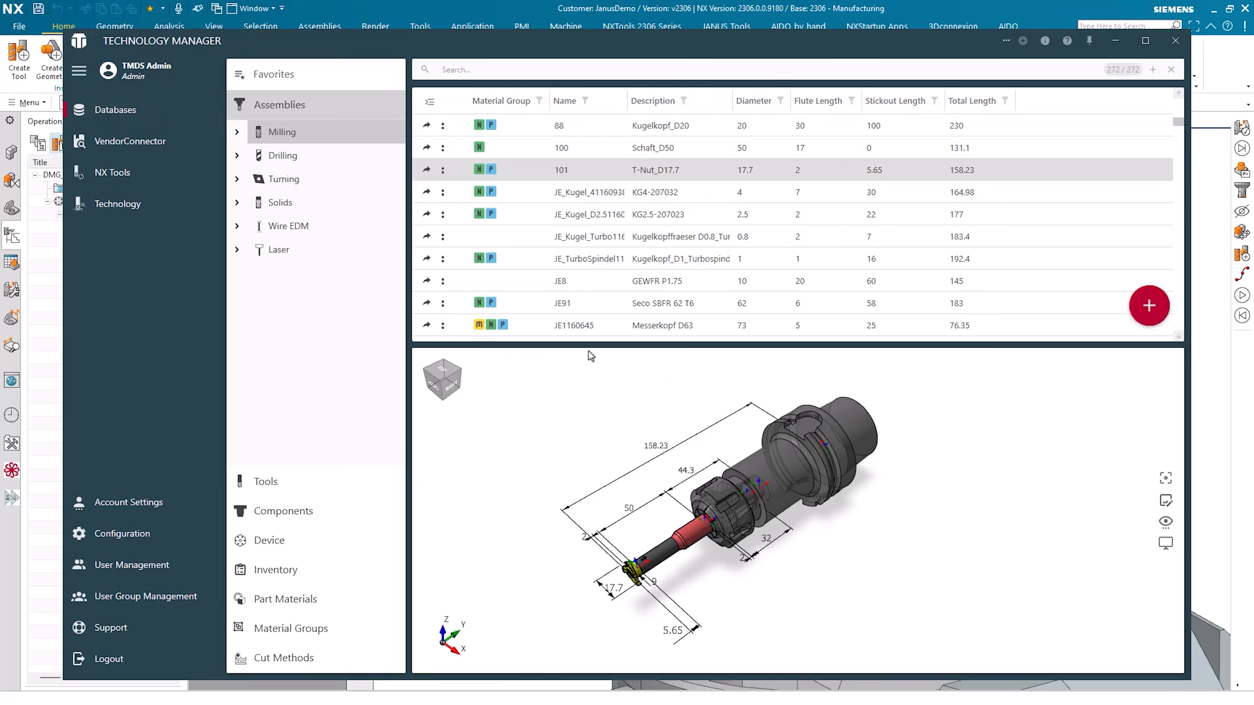
left_click(86, 143)
left_click(79, 79)
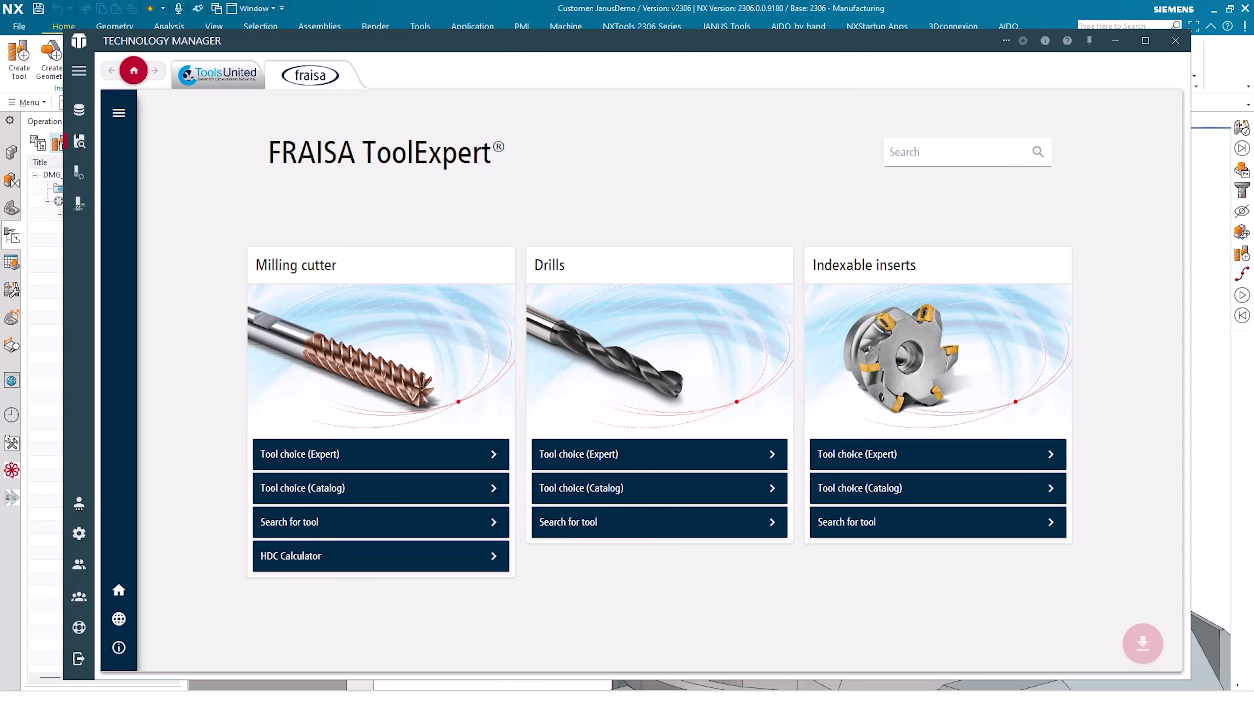
View the FRAISA ToolExpert start page in the separate web browser and move that window away again
left_click_drag(0, 119, 580, 120)
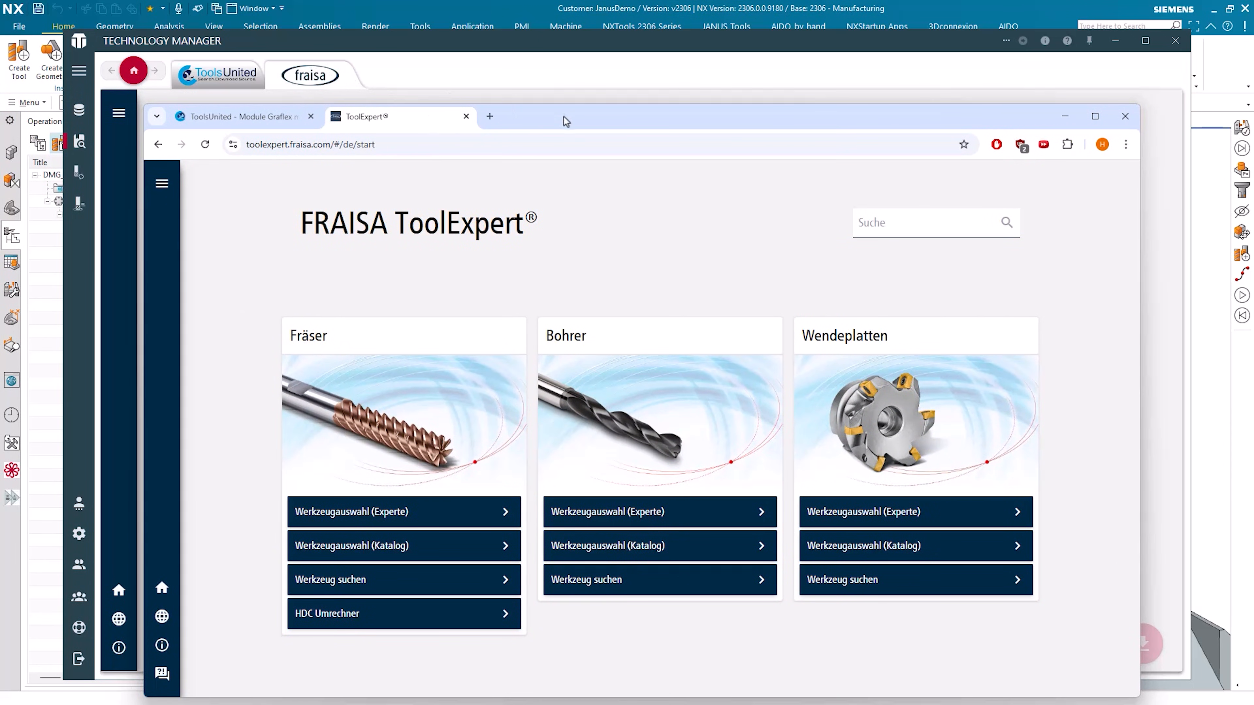
left_click_drag(560, 118, 533, 82)
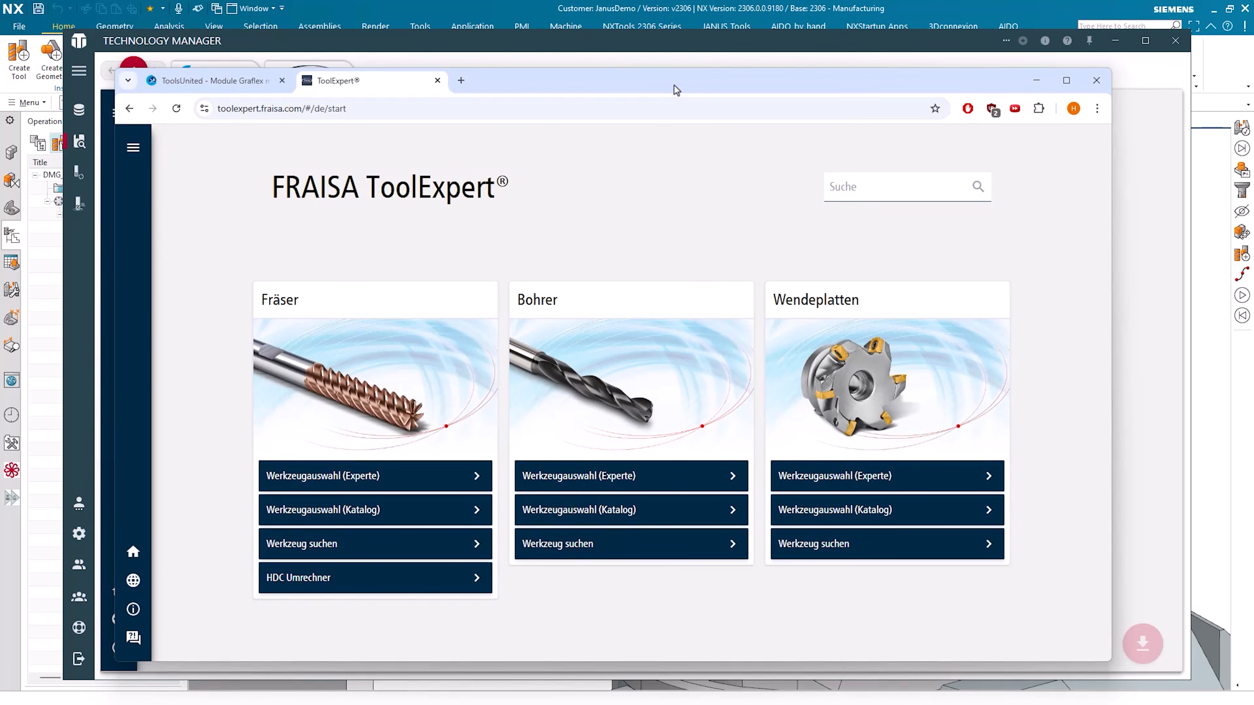
left_click_drag(685, 88, 3, 84)
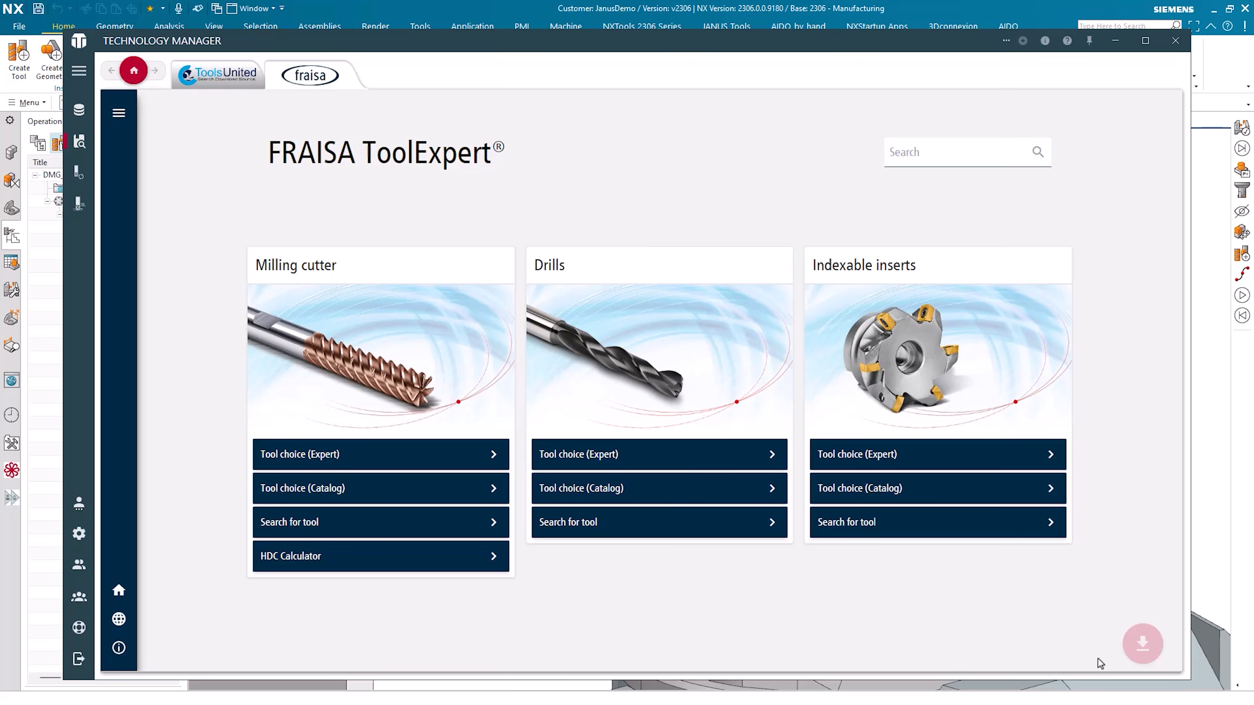
Start the expert tool choice for milling cutters and choose free-cutting steel 1.0718 as the material
left_click(345, 453)
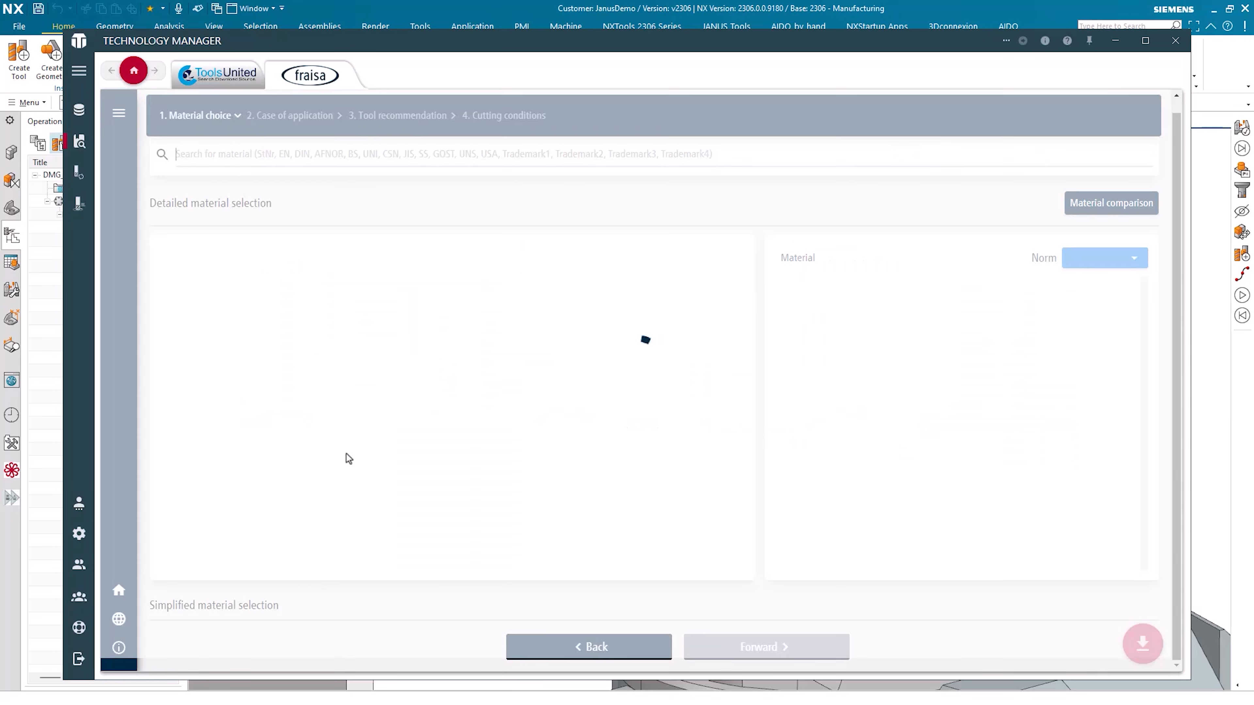
left_click(183, 300)
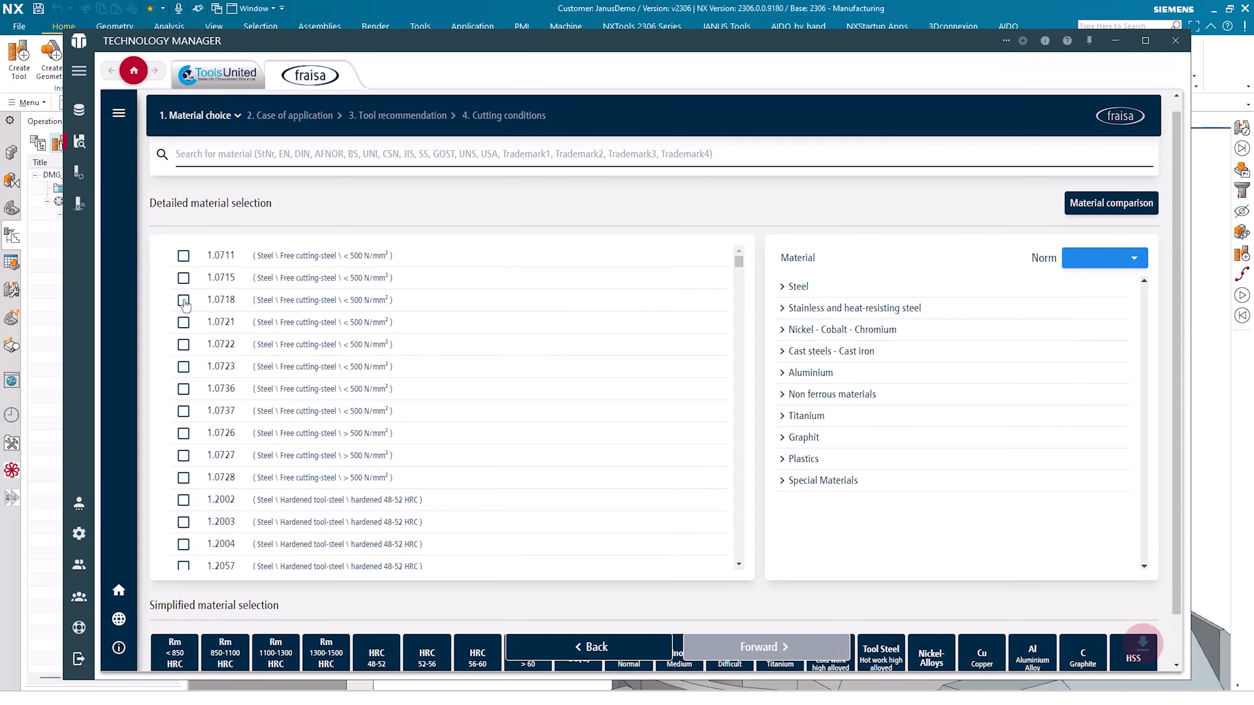
left_click(770, 647)
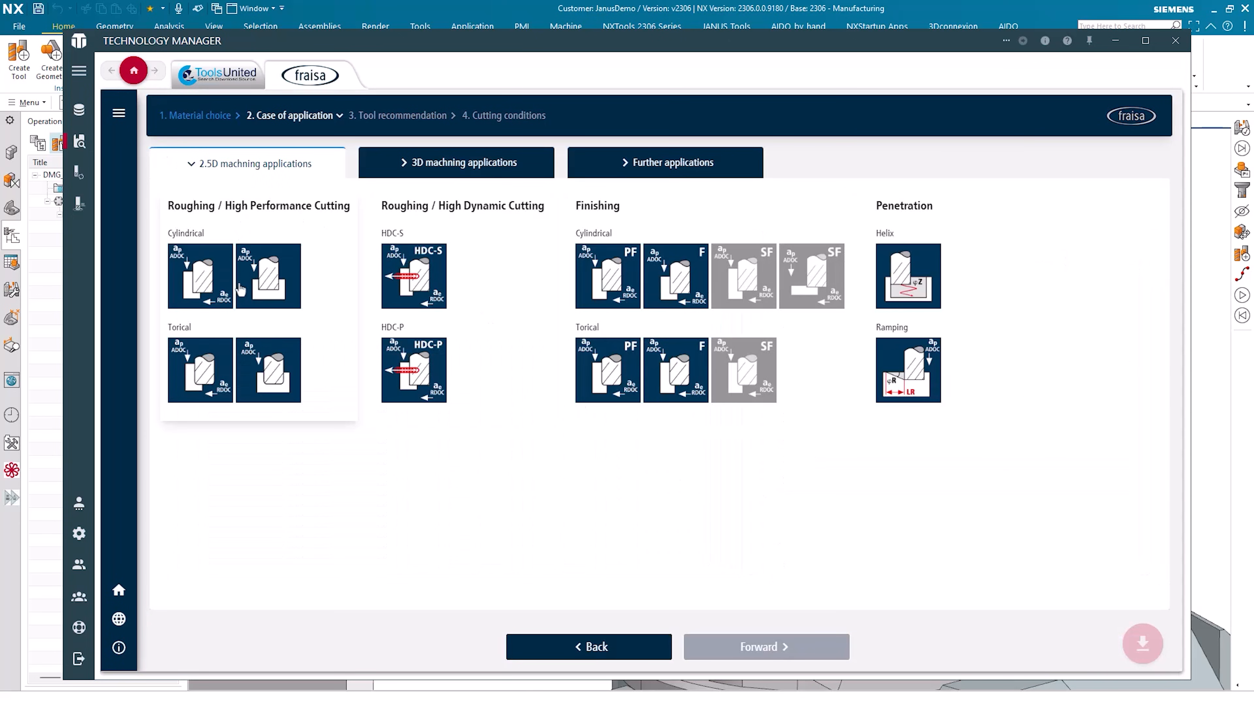
Choose cylindrical roughing under Roughing / High Performance Cutting for 2.5D machining, with tool diameter d1 set to 20 mm
left_click(240, 289)
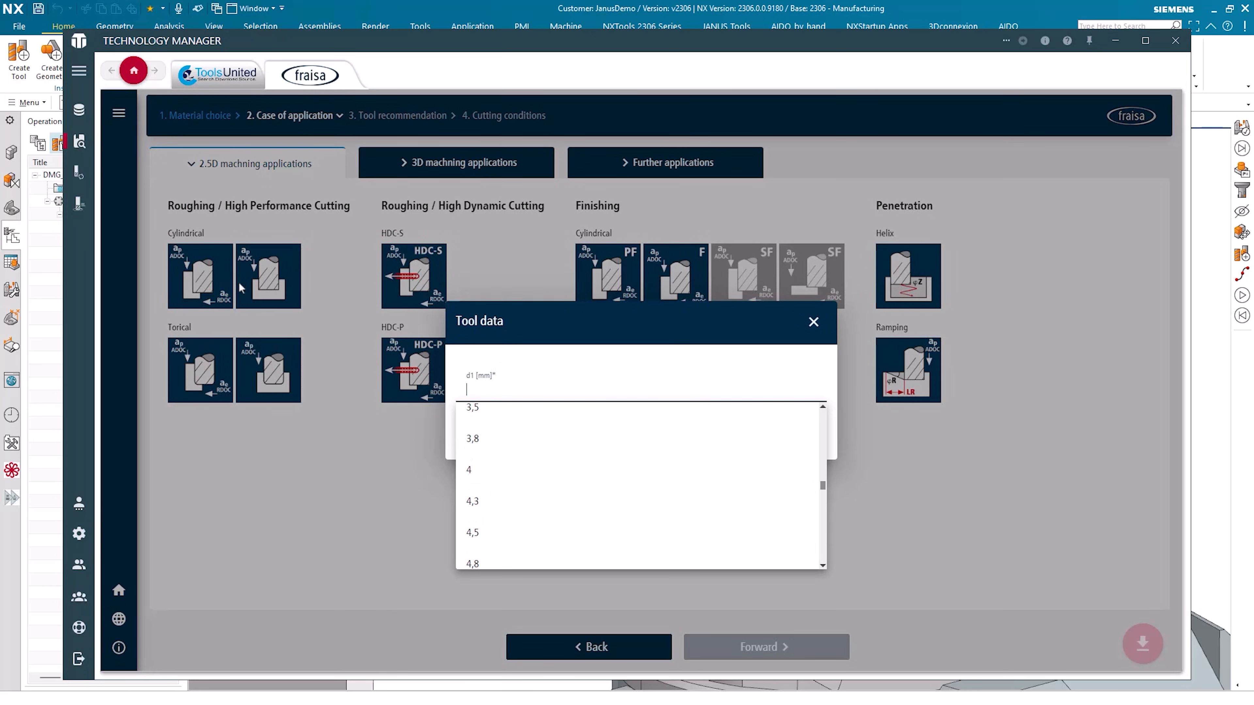
scroll(543, 464, "down", 10)
scroll(542, 464, "up", 4)
left_click(502, 499)
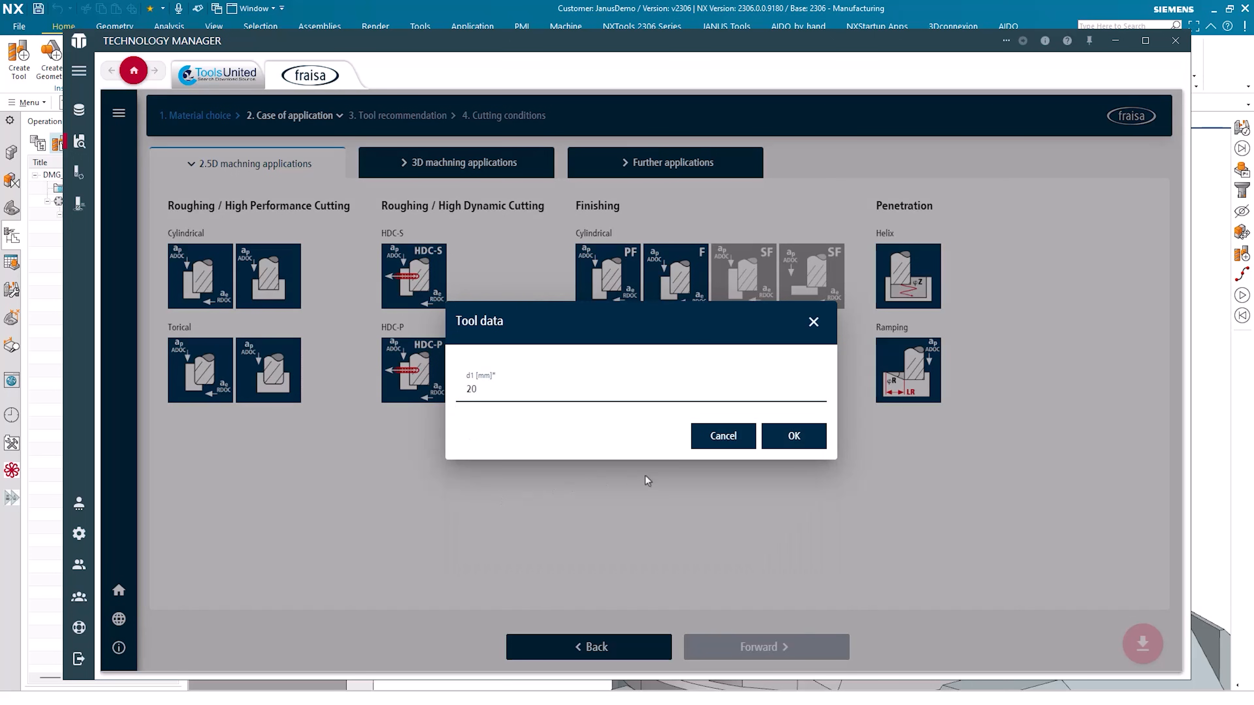
left_click(794, 436)
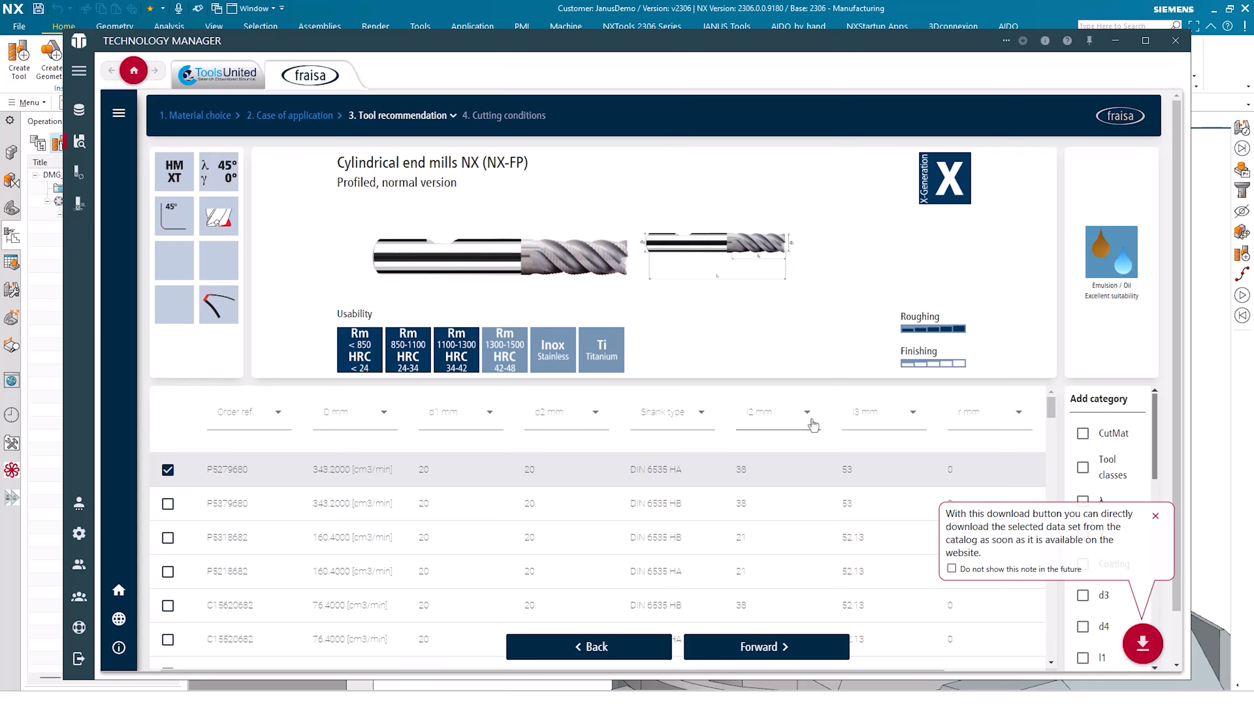
Import the recommended cutter P5279680 with the End Mill characteristic and review its information, geometry and connection points
left_click(1142, 644)
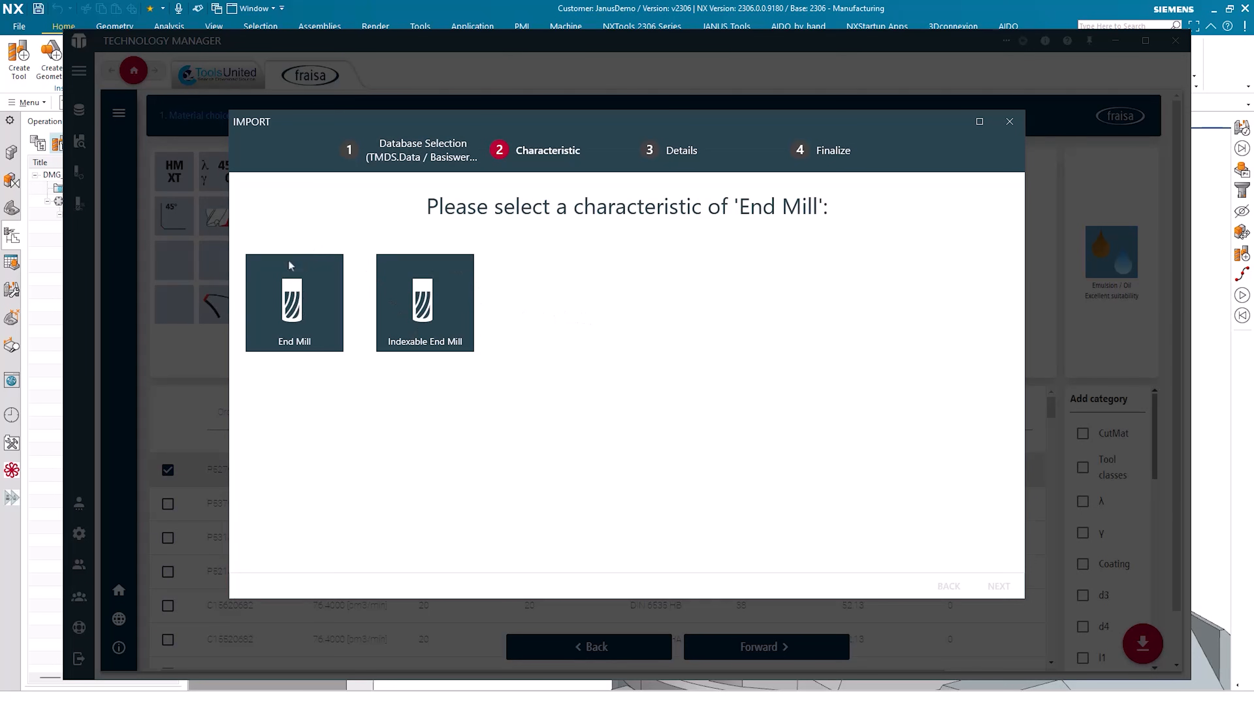
left_click(289, 316)
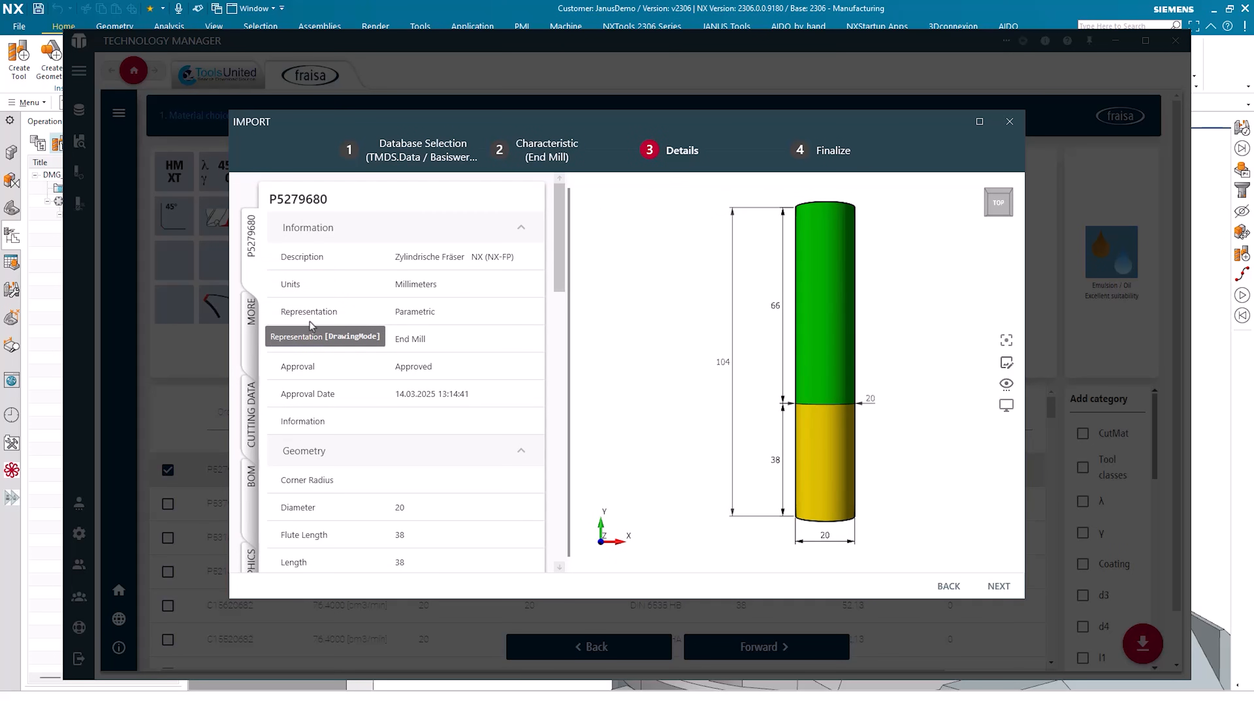
scroll(394, 316, "down", 3)
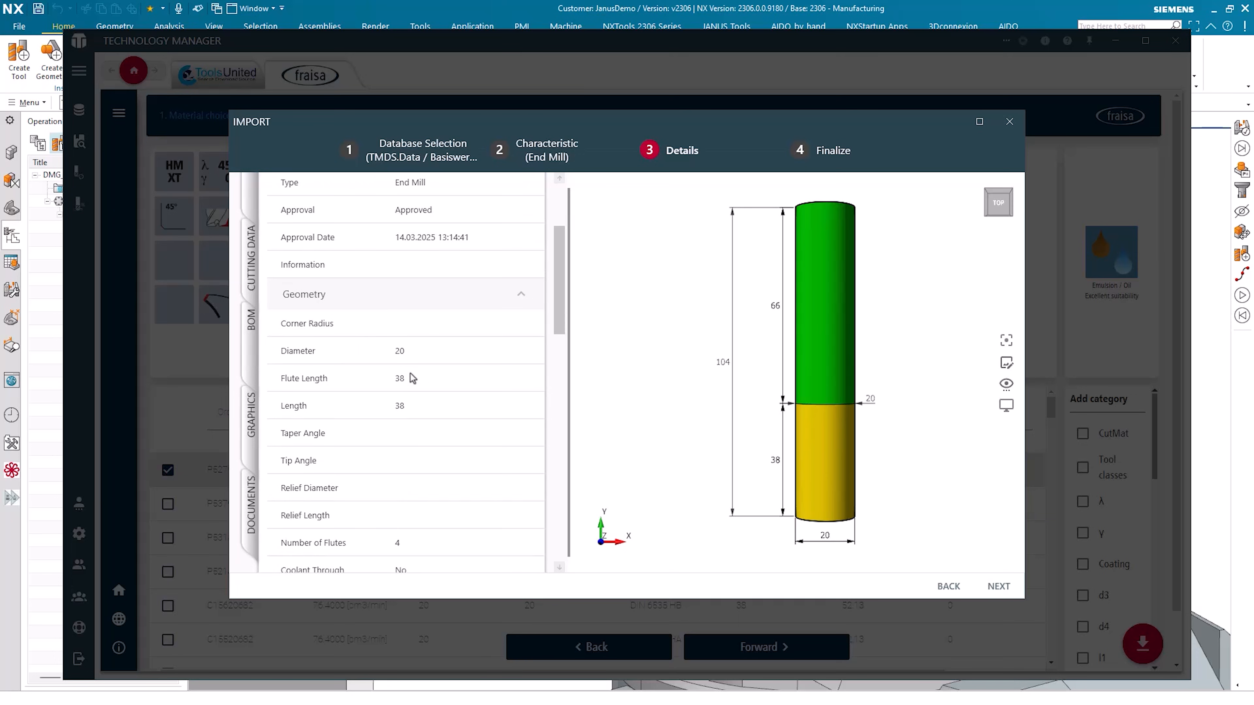
scroll(409, 336, "up", 1)
scroll(409, 334, "down", 12)
scroll(409, 335, "down", 5)
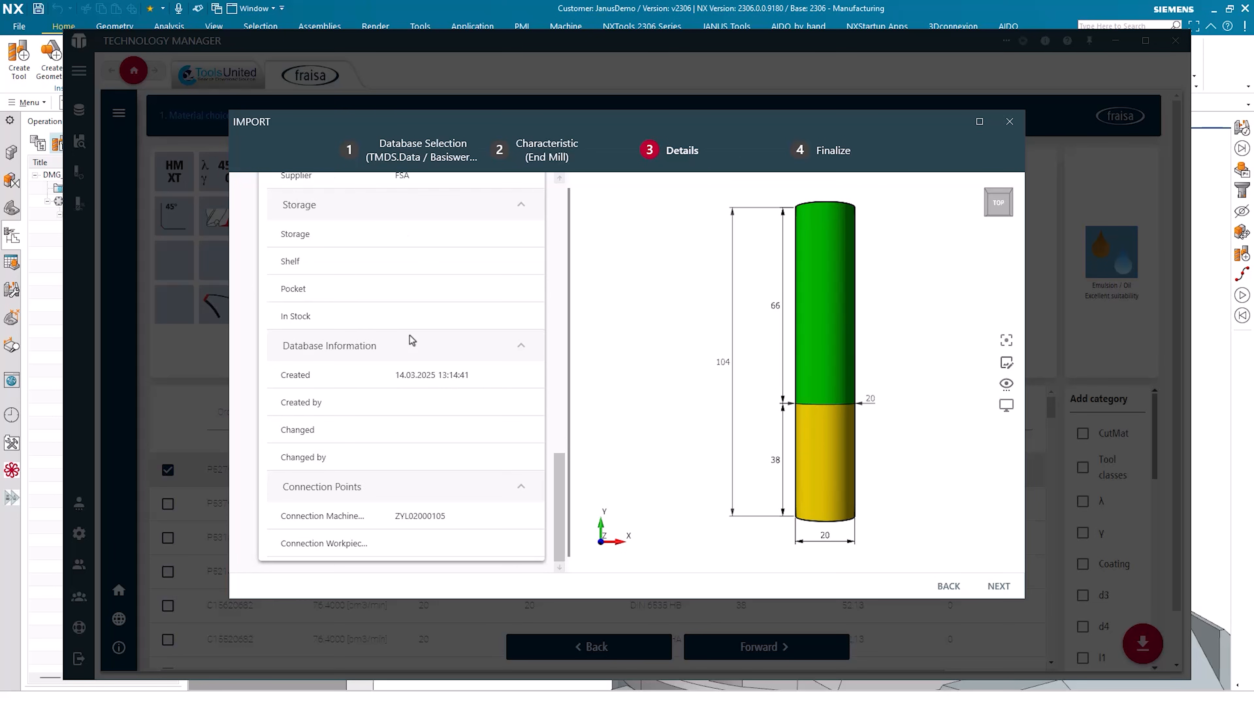
middle_click_drag(725, 472, 711, 433)
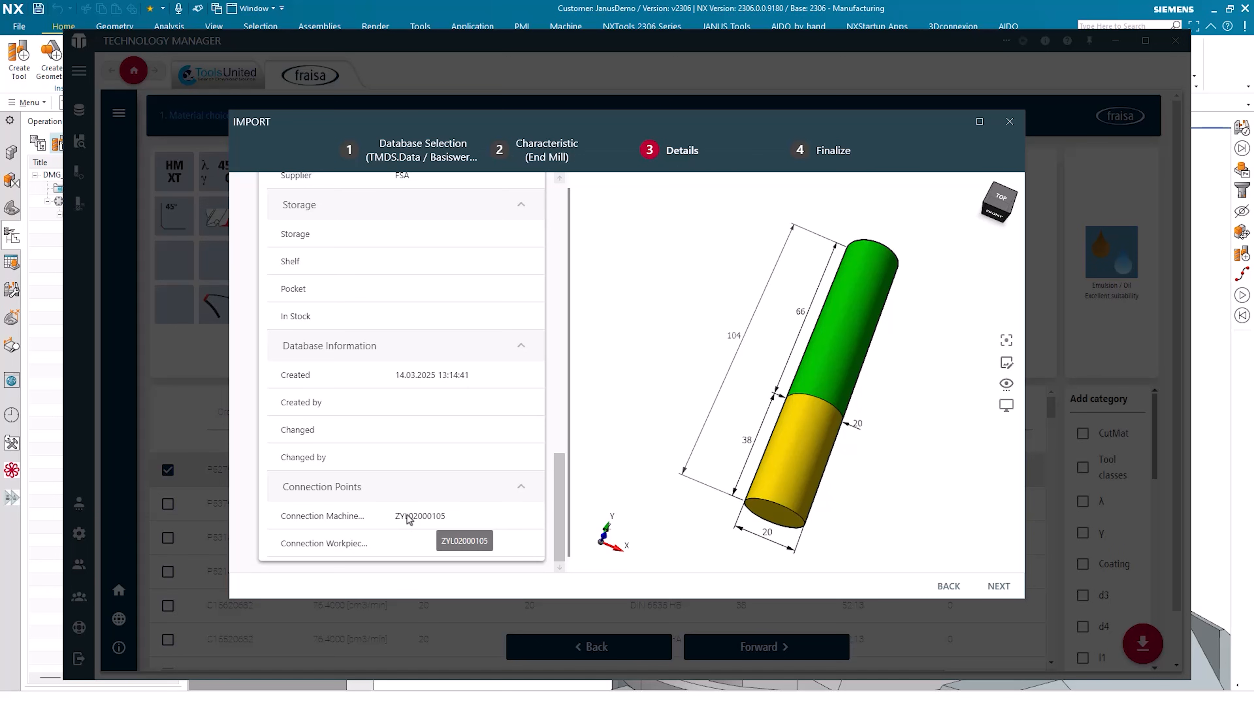
scroll(408, 518, "up", 15)
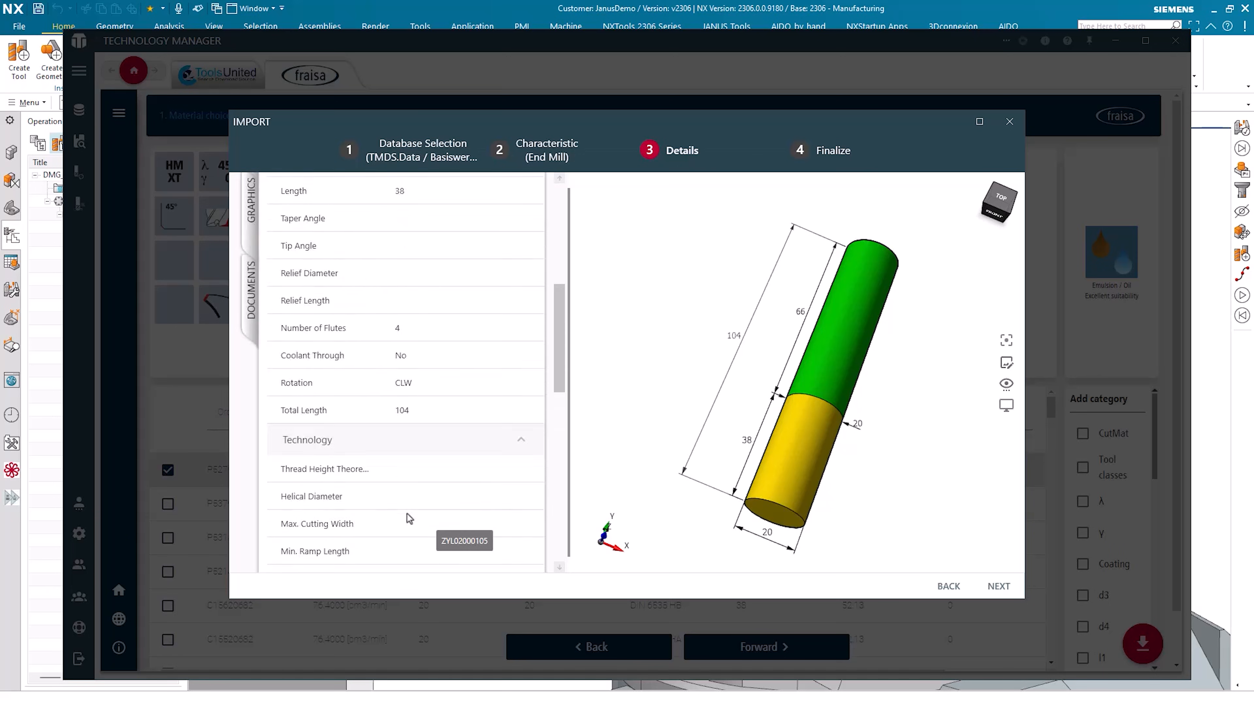
Set the imported cutter's description to Fraisa_EndMill and finish the import with the generated name
left_click(445, 261)
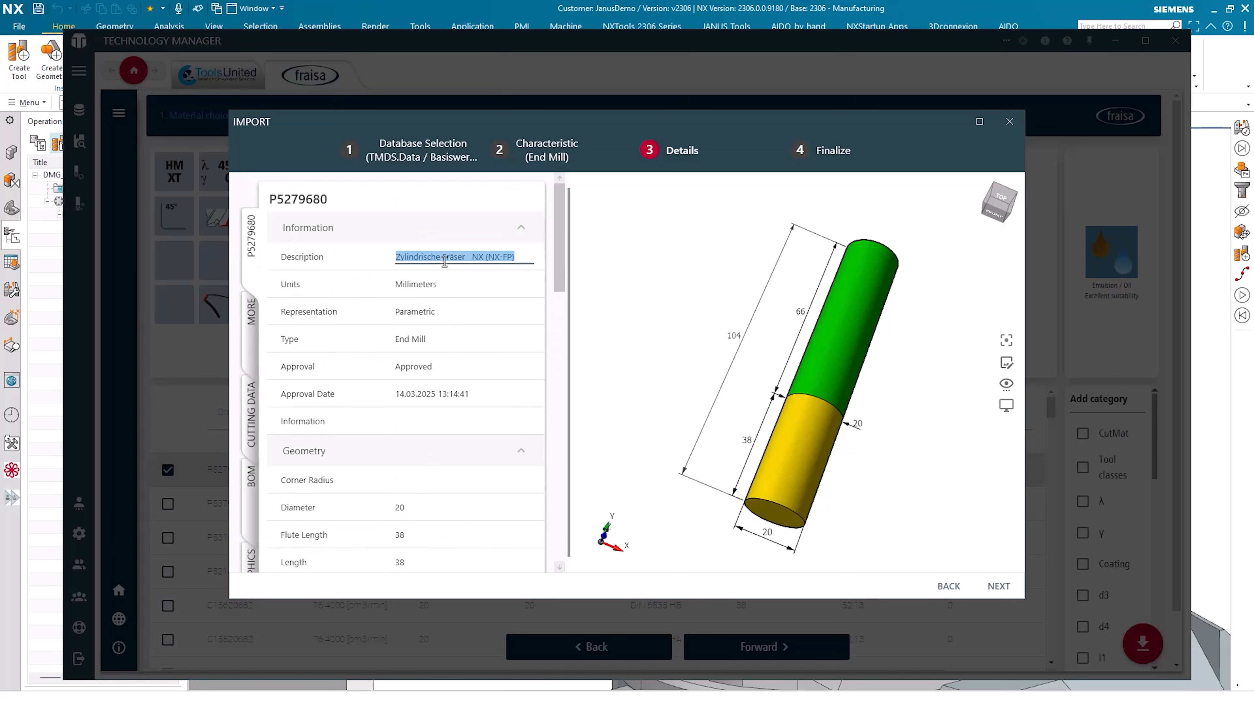
type("Fraisa ")
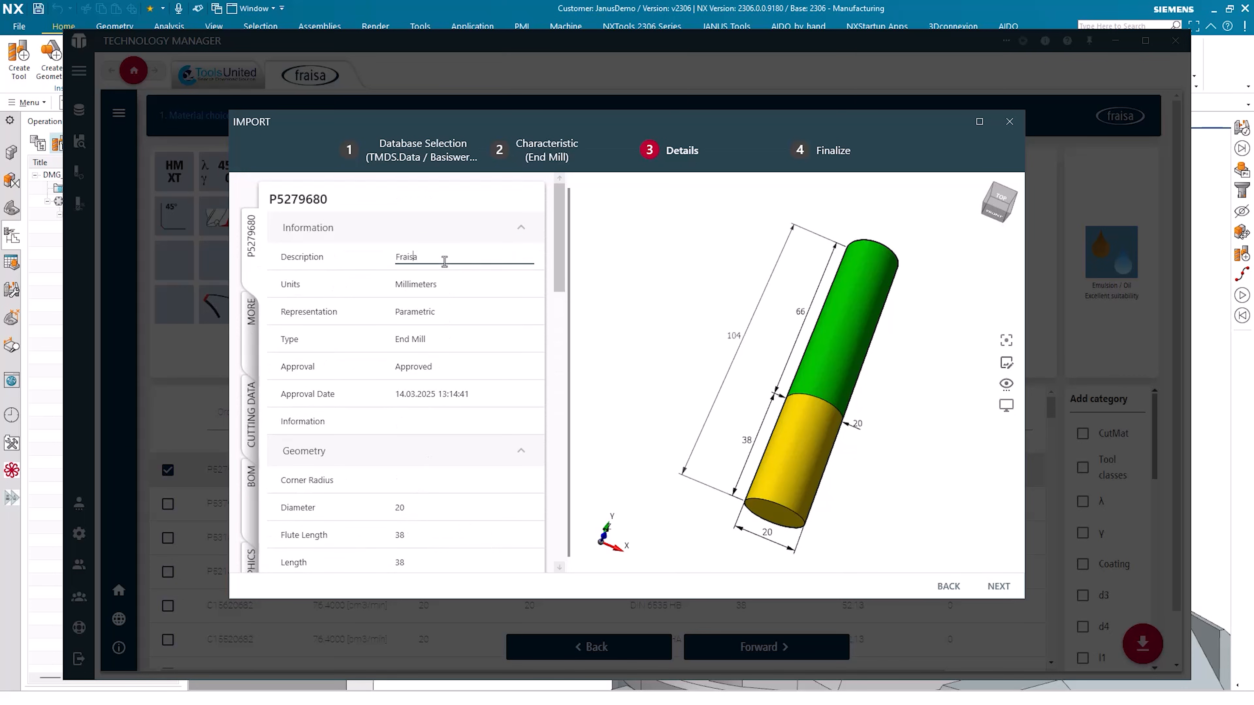
type("EndMill")
left_click(340, 297)
left_click(998, 589)
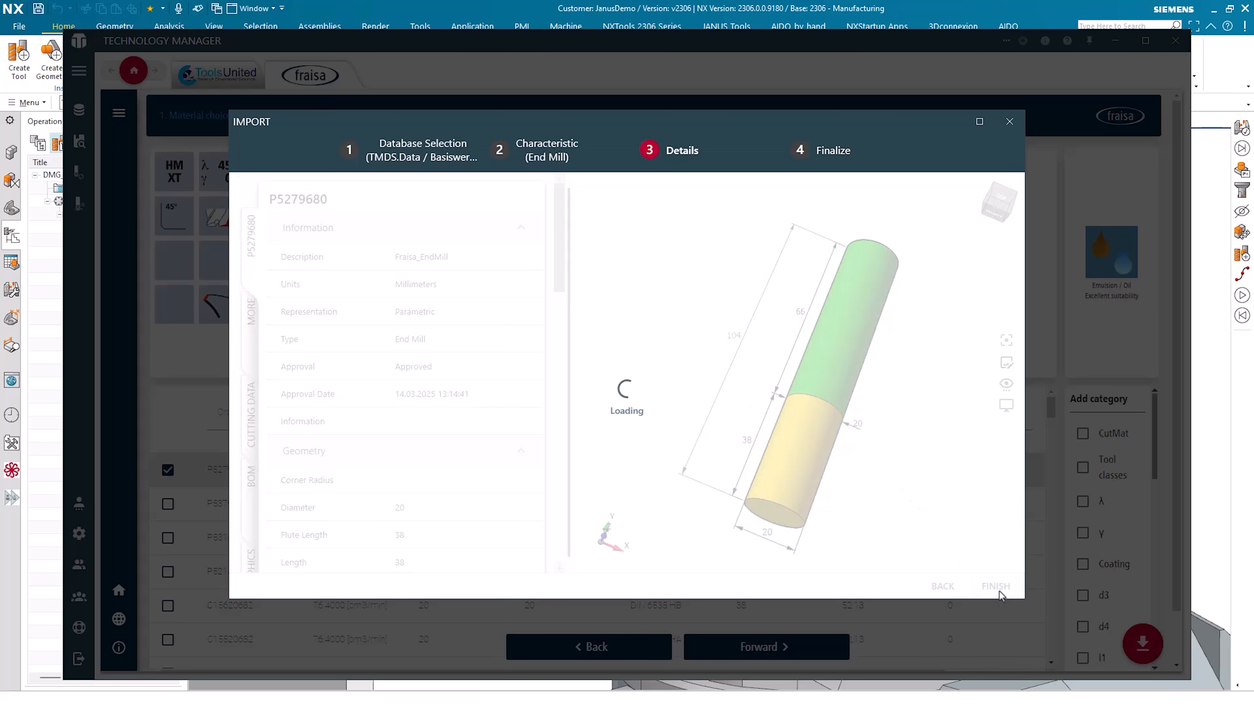
left_click_drag(632, 489, 560, 482)
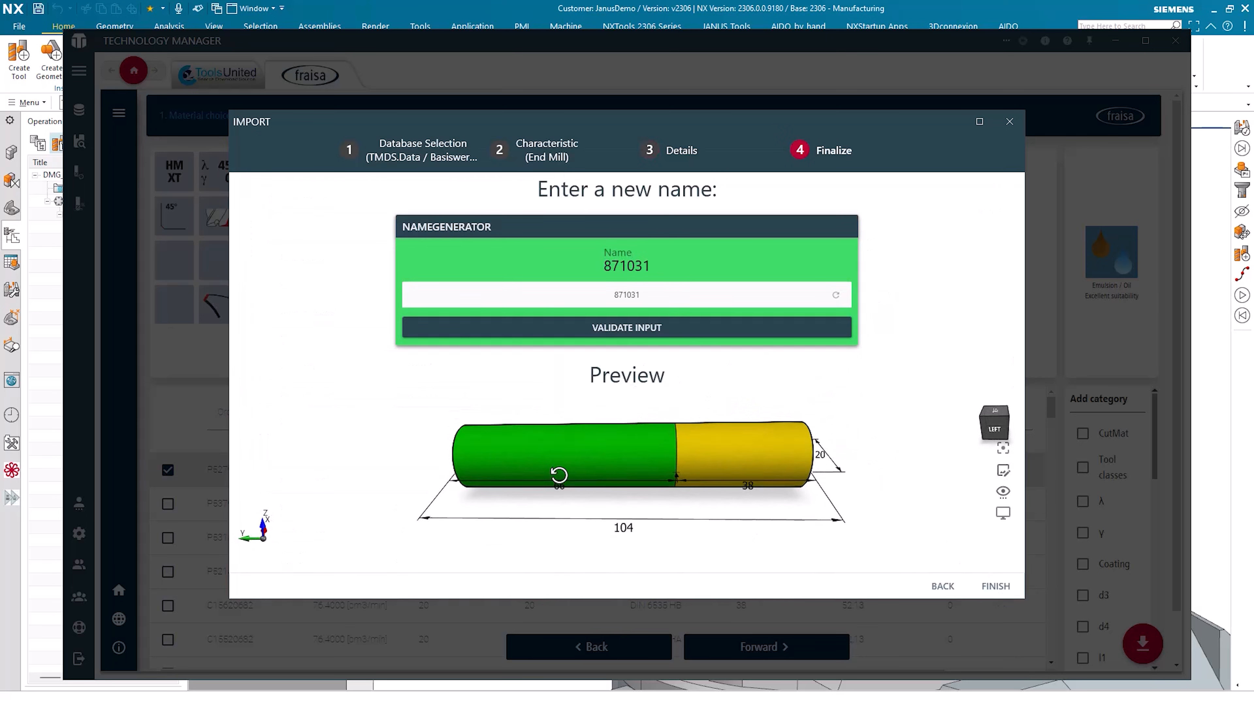
left_click(1003, 590)
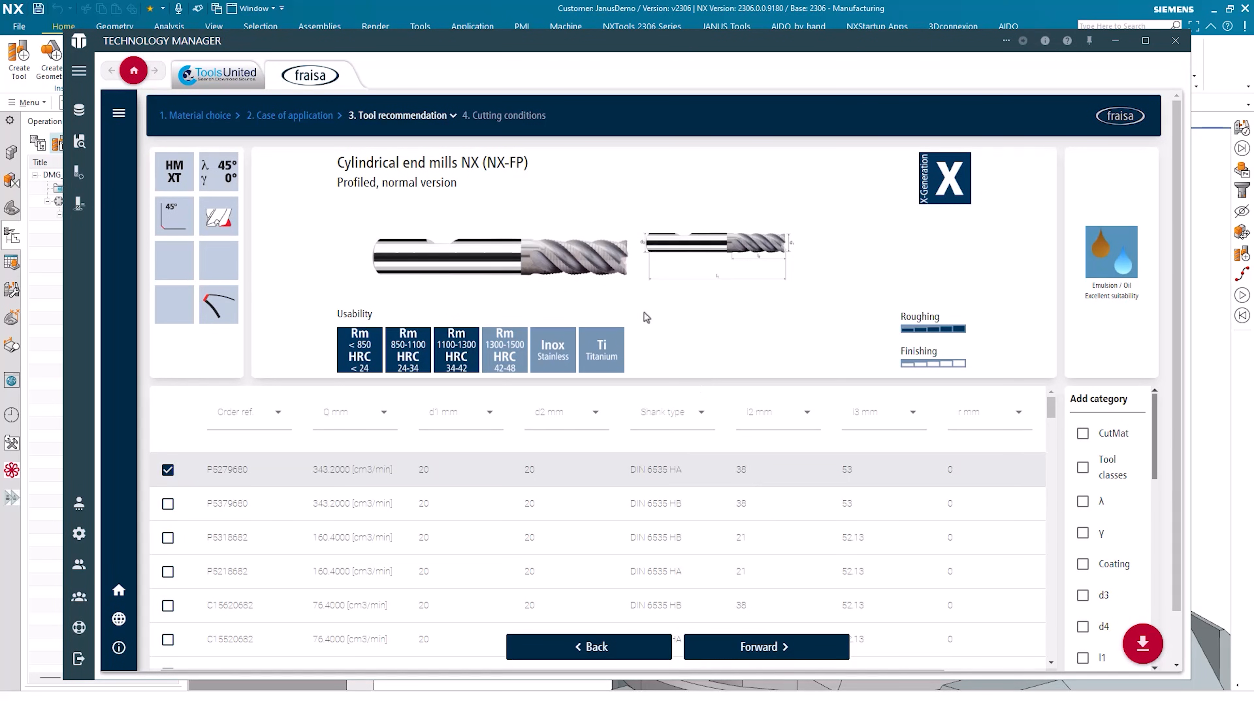
Return to the tool databases and create a new Milling/Drilling Assembly
left_click(78, 110)
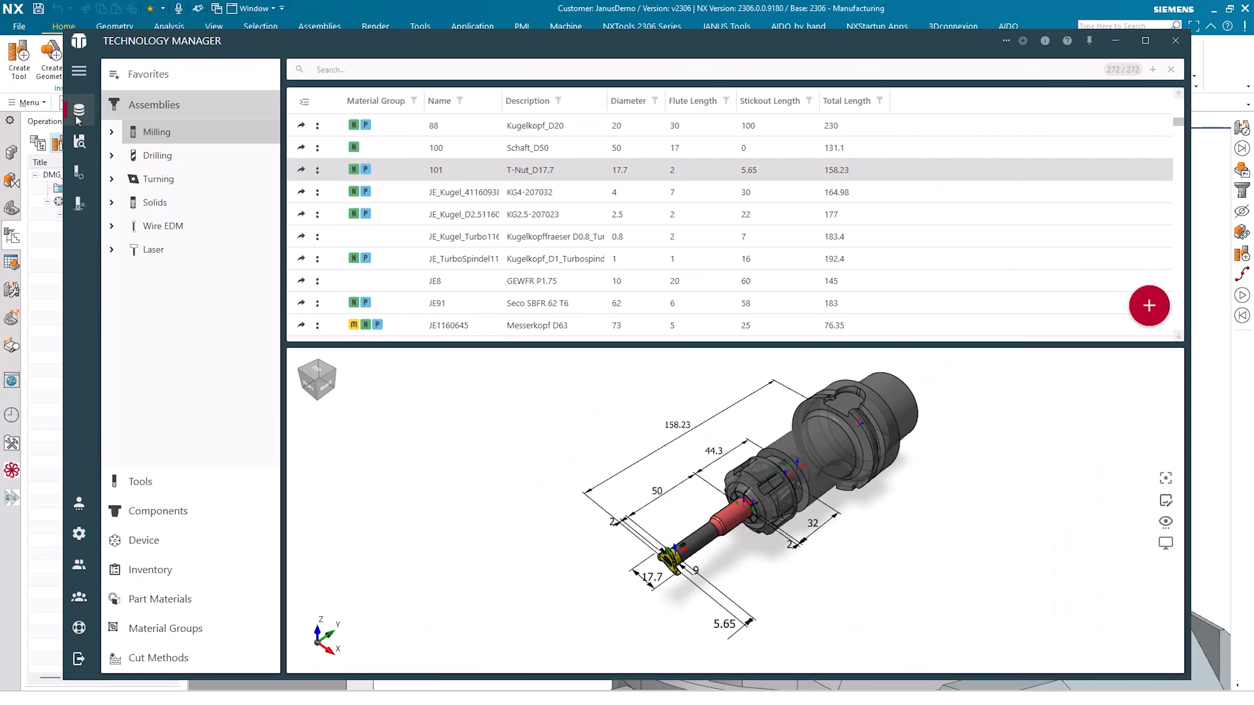
left_click(1148, 308)
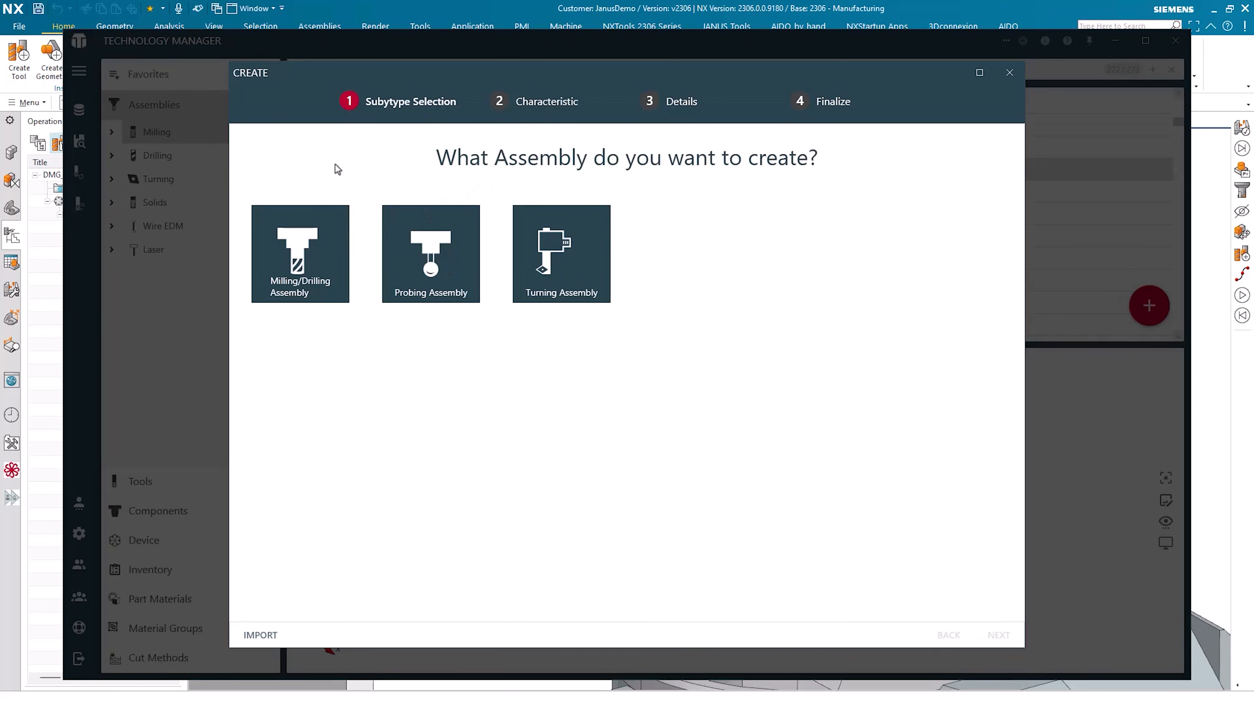
left_click(297, 255)
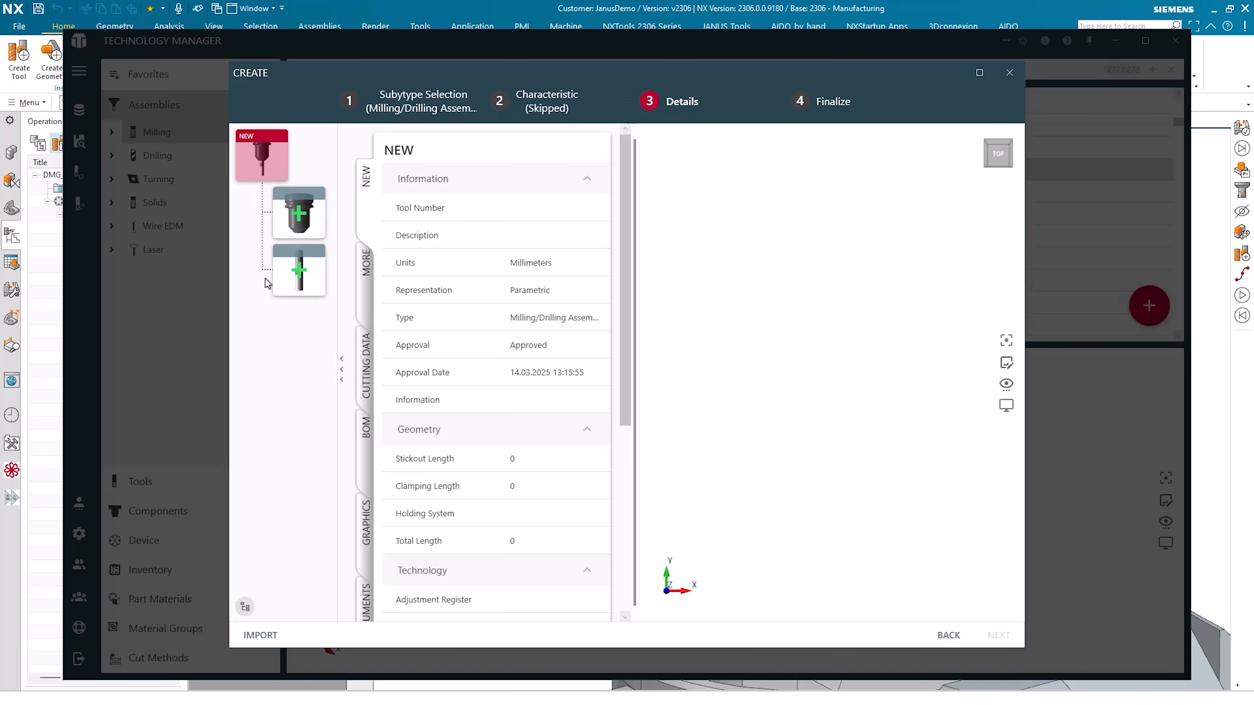
Add end mill 871031 (Fraisa_EndMill) as the assembly's base tool, filtering End Mill by Diameter = 20 and searching for *endmill*
left_click(300, 274)
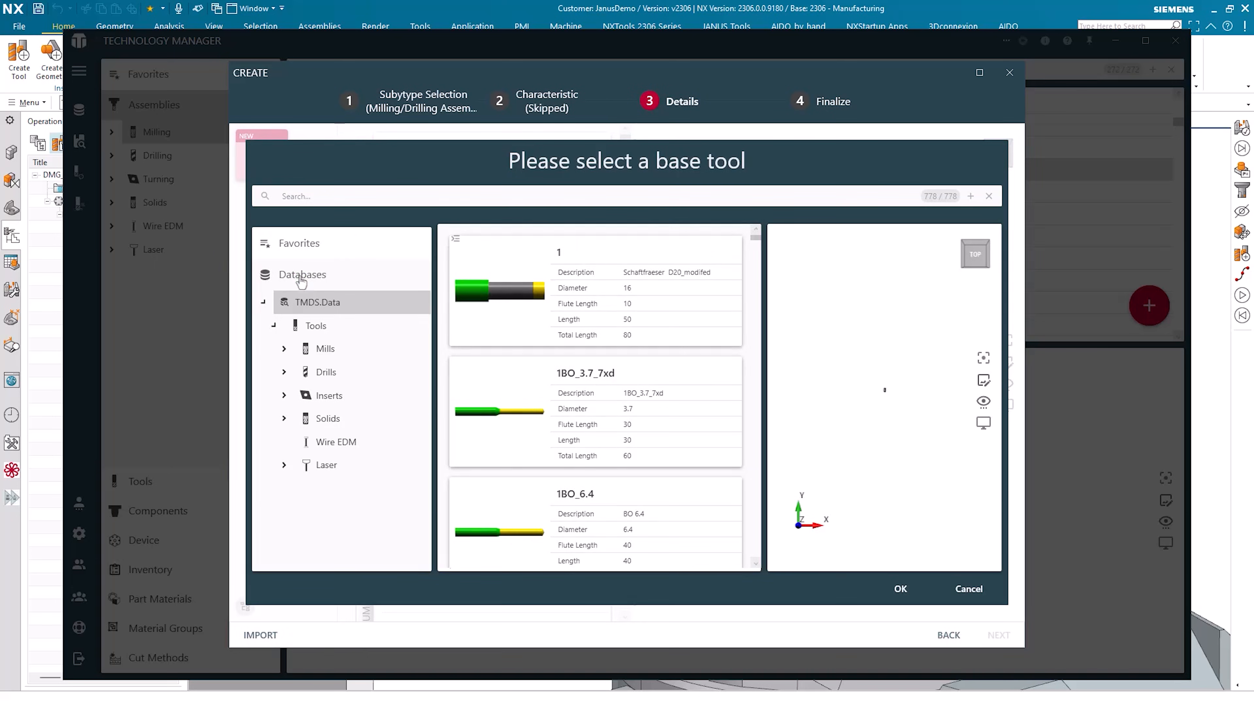
left_click(284, 348)
left_click(354, 373)
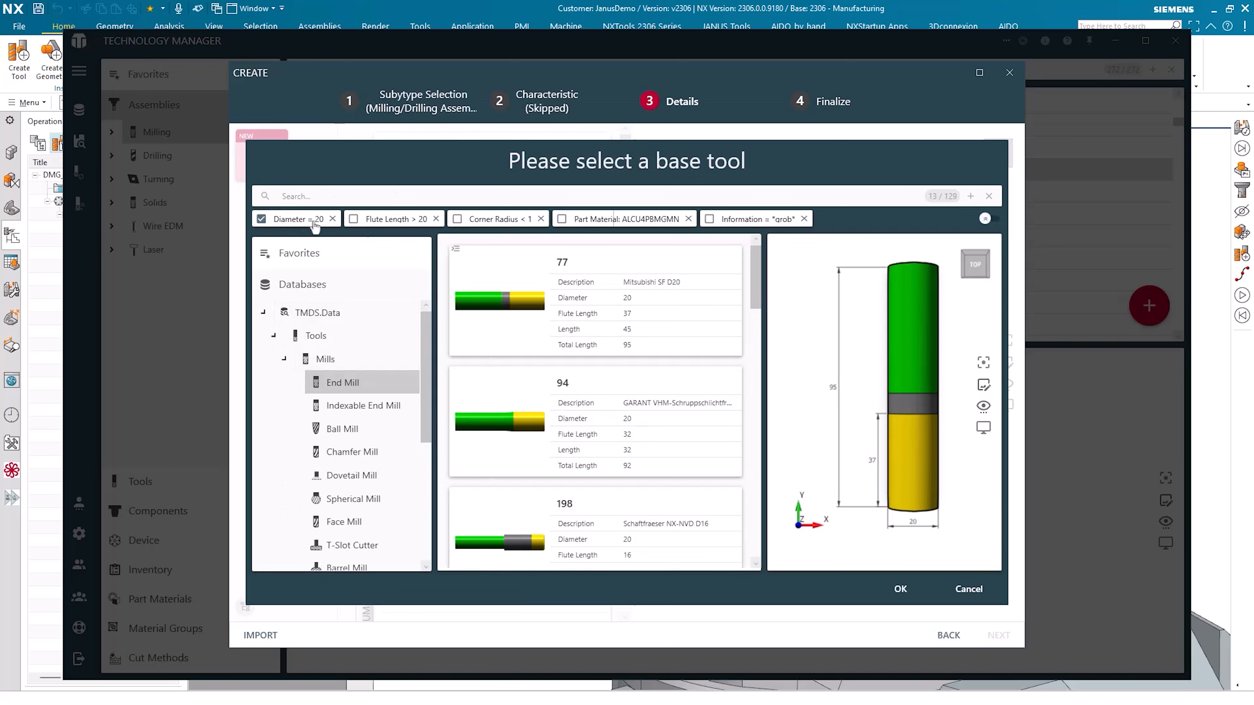
left_click(319, 196)
type("*endmill*")
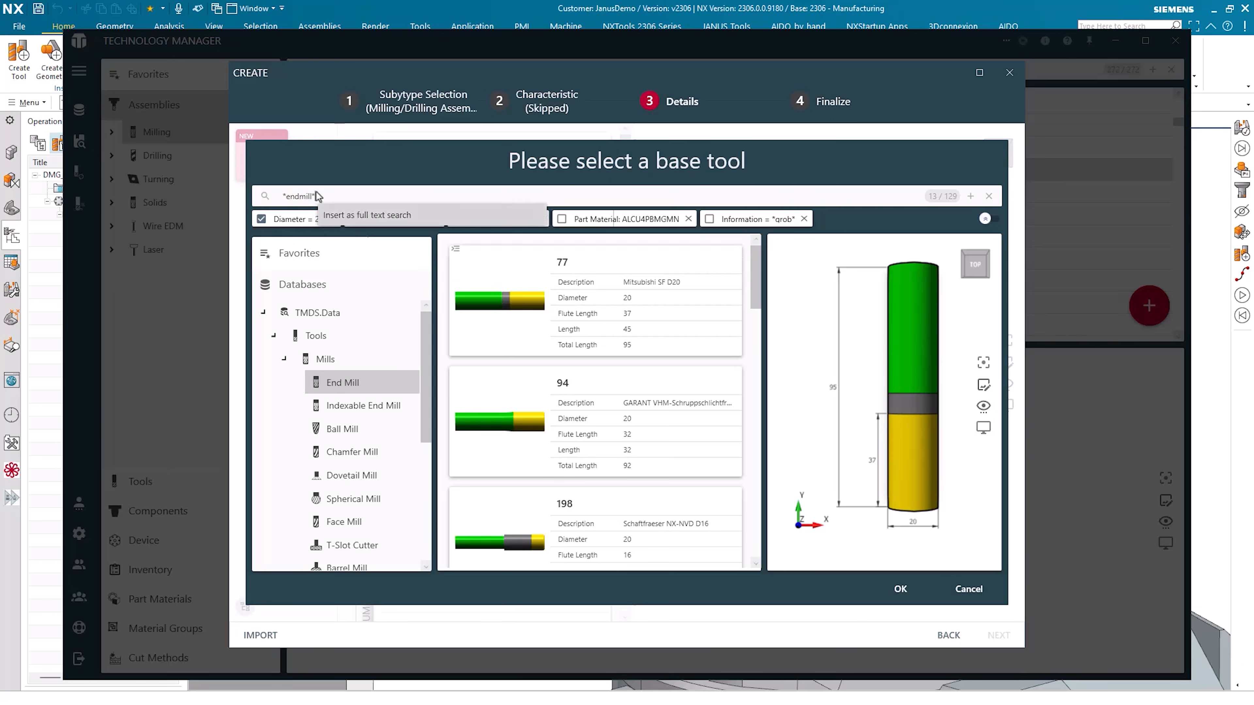
key("Return")
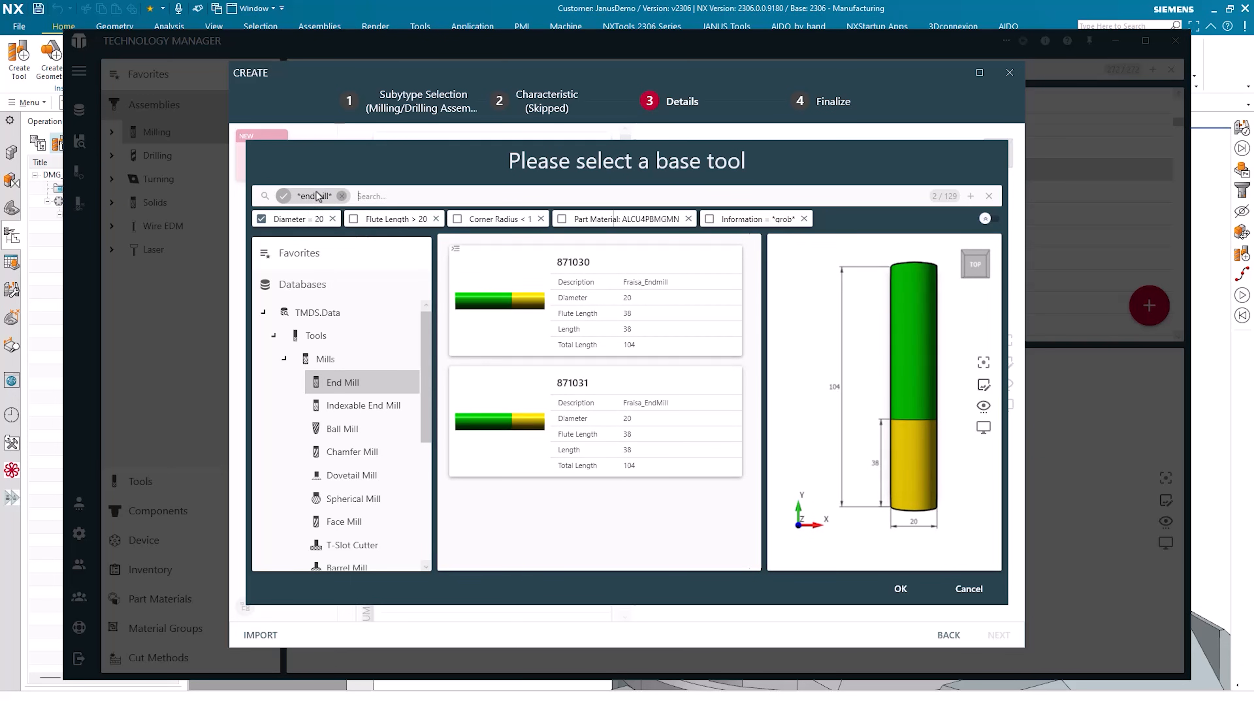
left_click(651, 431)
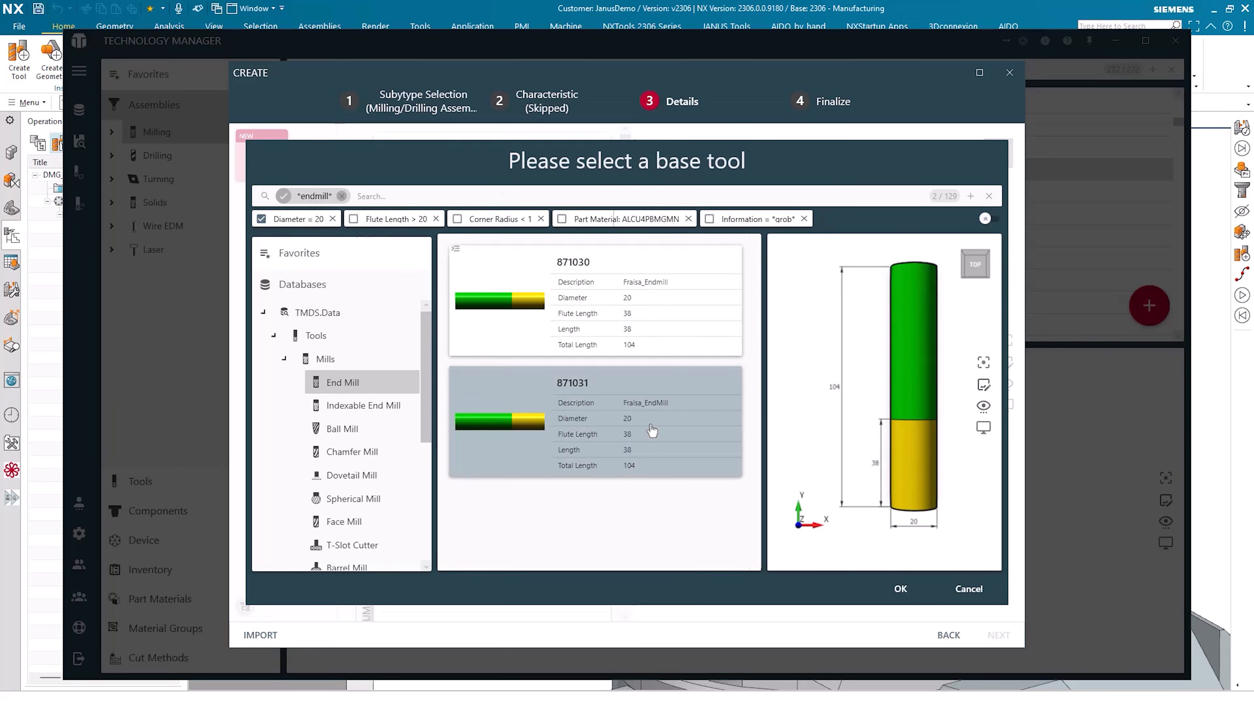
left_click(902, 594)
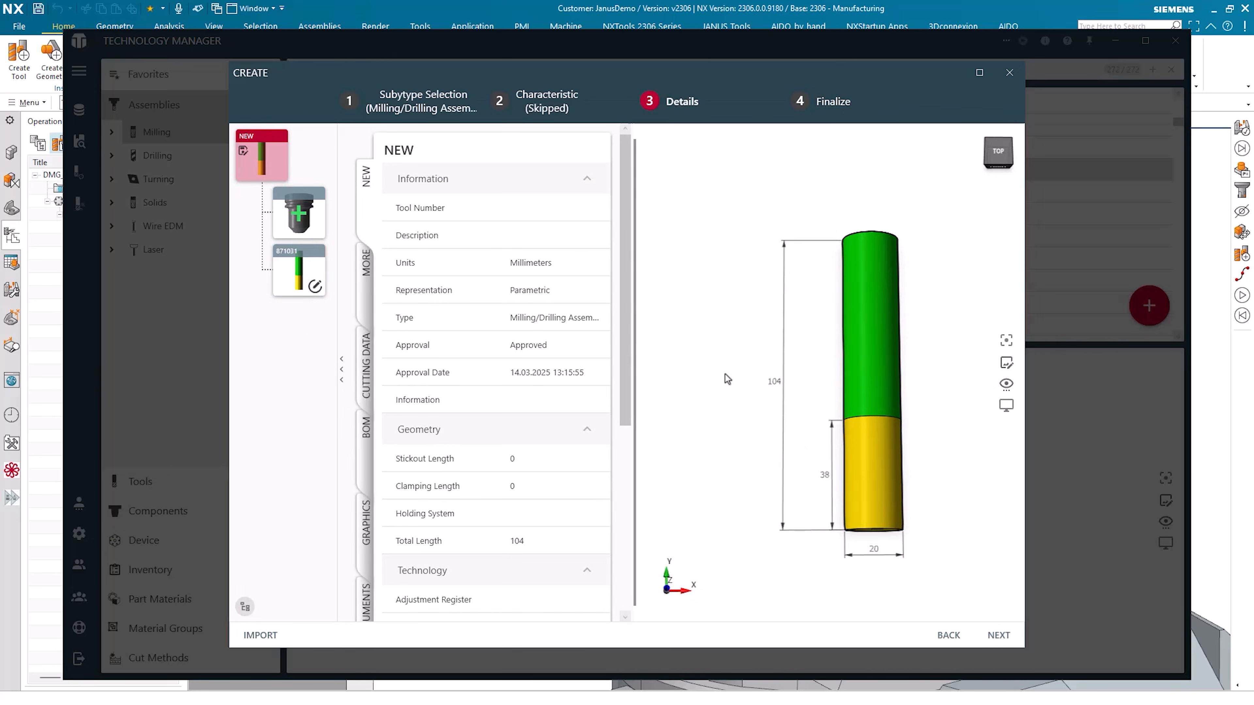
left_click(302, 217)
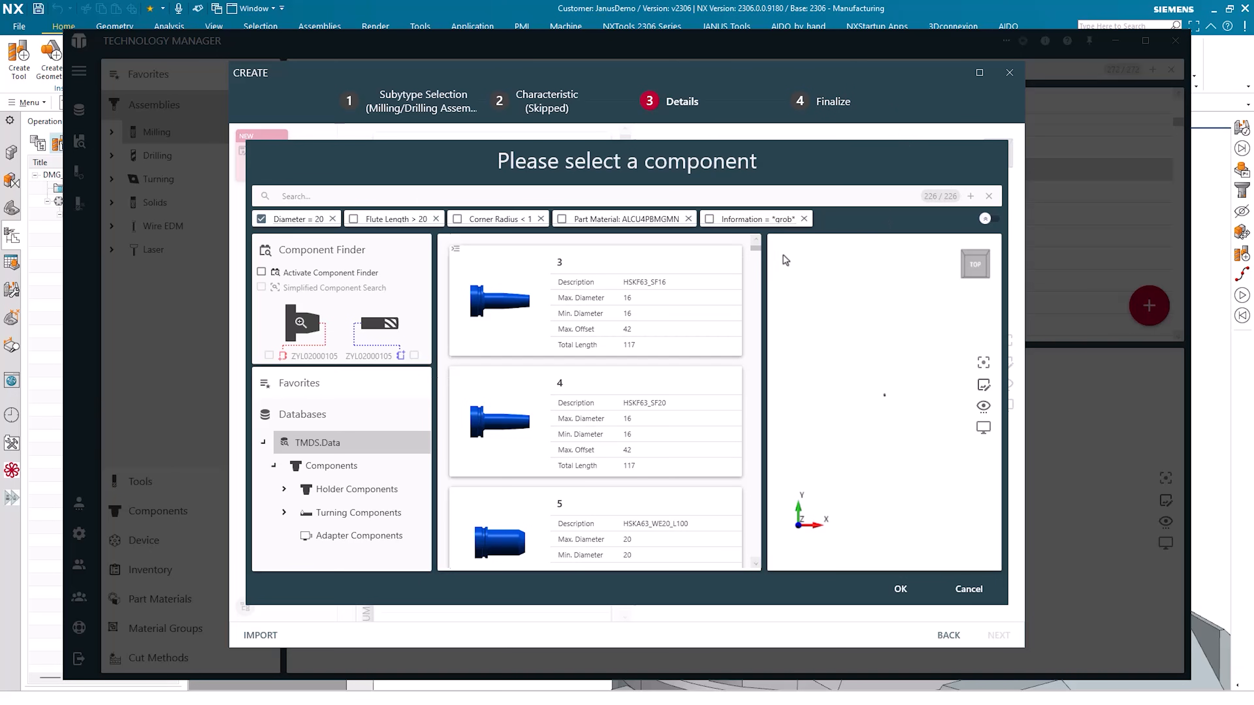
scroll(711, 260, "down", 1)
scroll(699, 263, "up", 1)
left_click(261, 219)
left_click(260, 273)
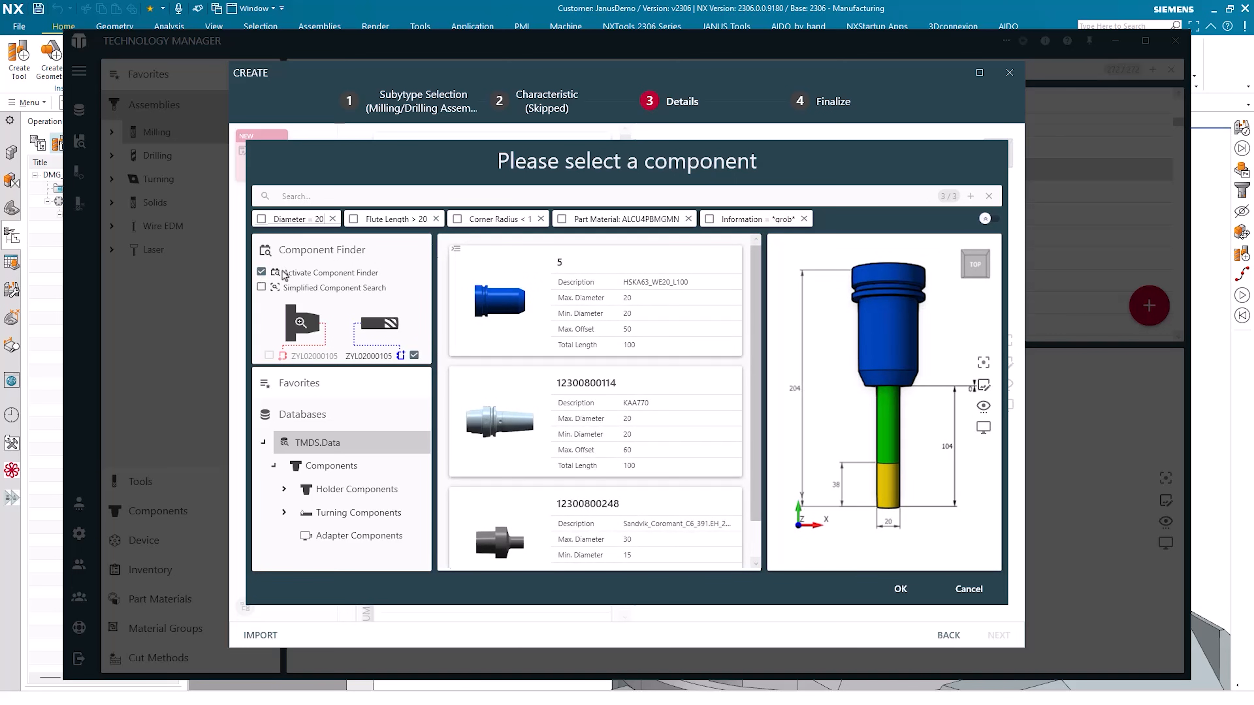
mouse_move(749, 311)
left_mouse_down()
mouse_move(754, 352)
mouse_move(757, 287)
left_mouse_up()
left_click(614, 432)
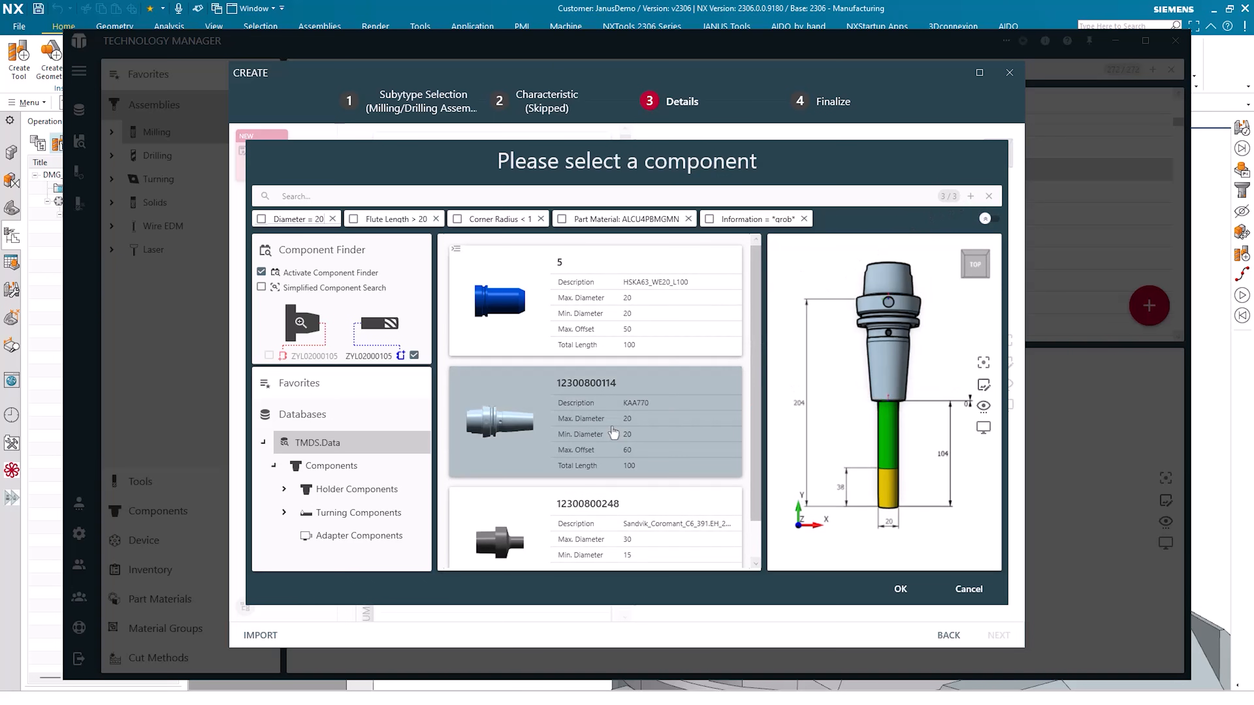
left_click(899, 589)
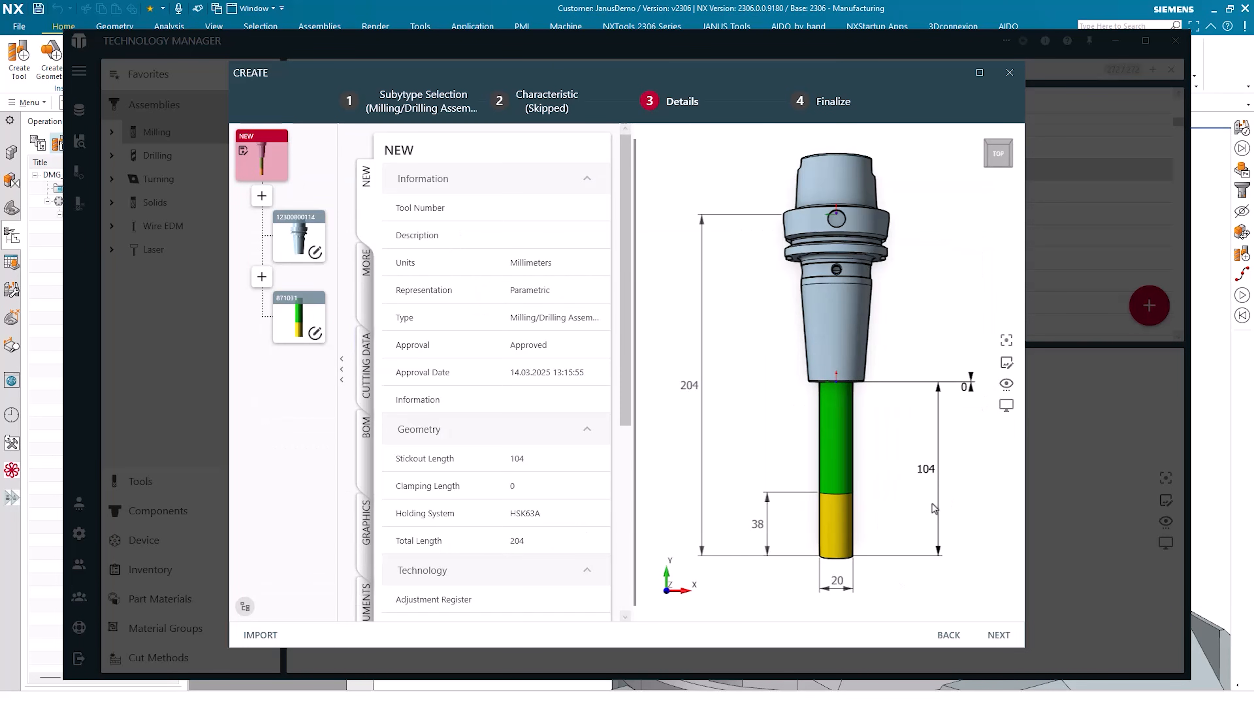
Set the assembly's stickout length to 60 mm on the preview dimension
left_click(932, 471)
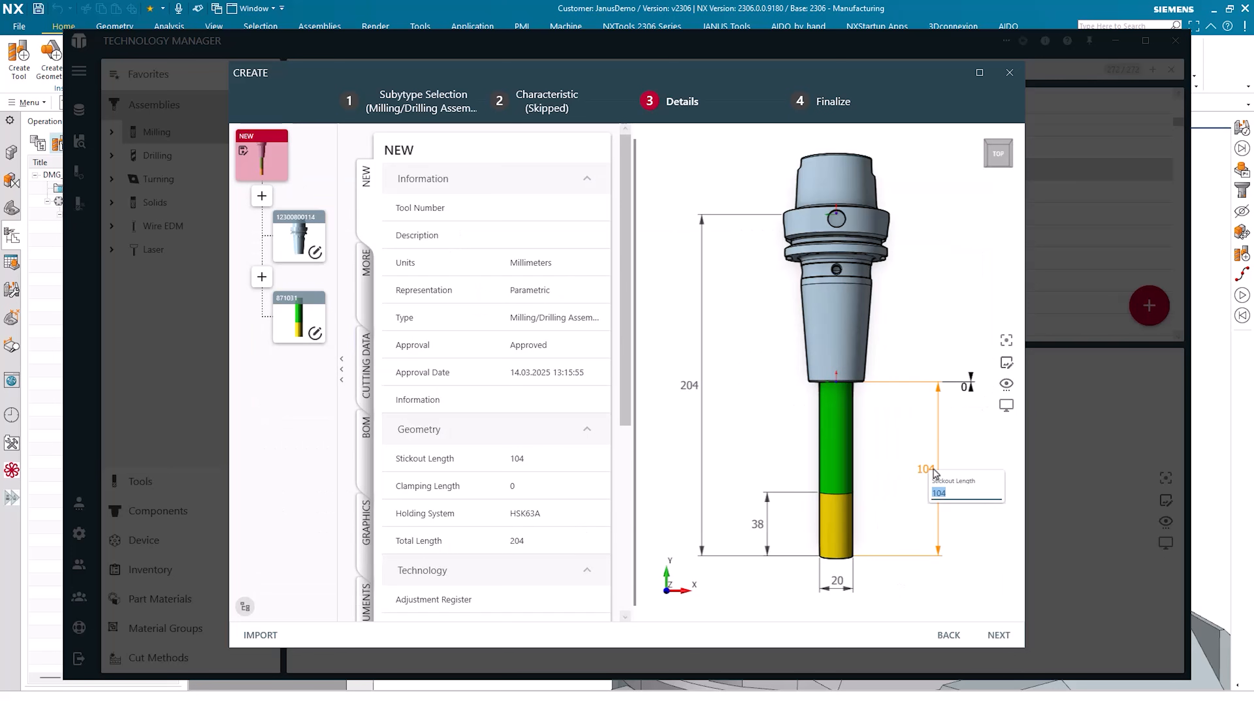
type("60")
key("Return")
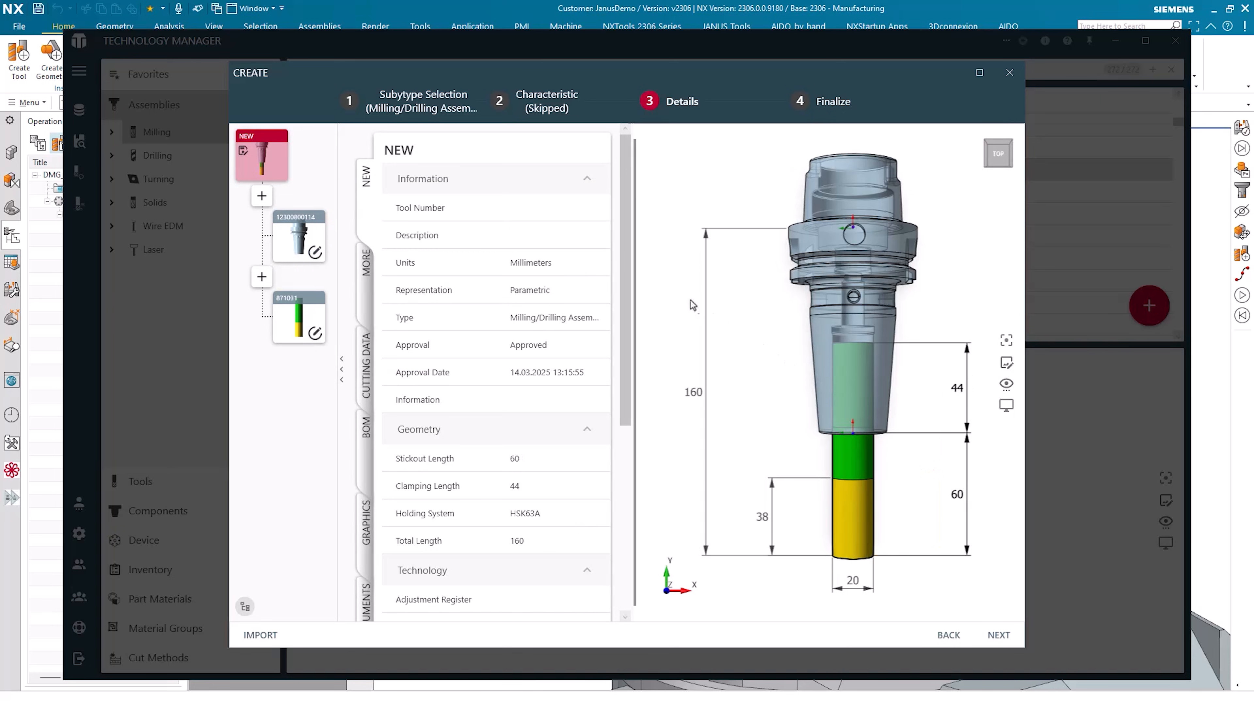
Enter tool number 123 and the description Fraisa_Endmill for the new assembly
left_click(549, 208)
type("123")
left_click(546, 236)
type("Fraisa ")
type("Endmill")
left_click(434, 283)
Review the entity check results for the assembly, then ignore the warnings and continue to the naming stage
left_click(1000, 634)
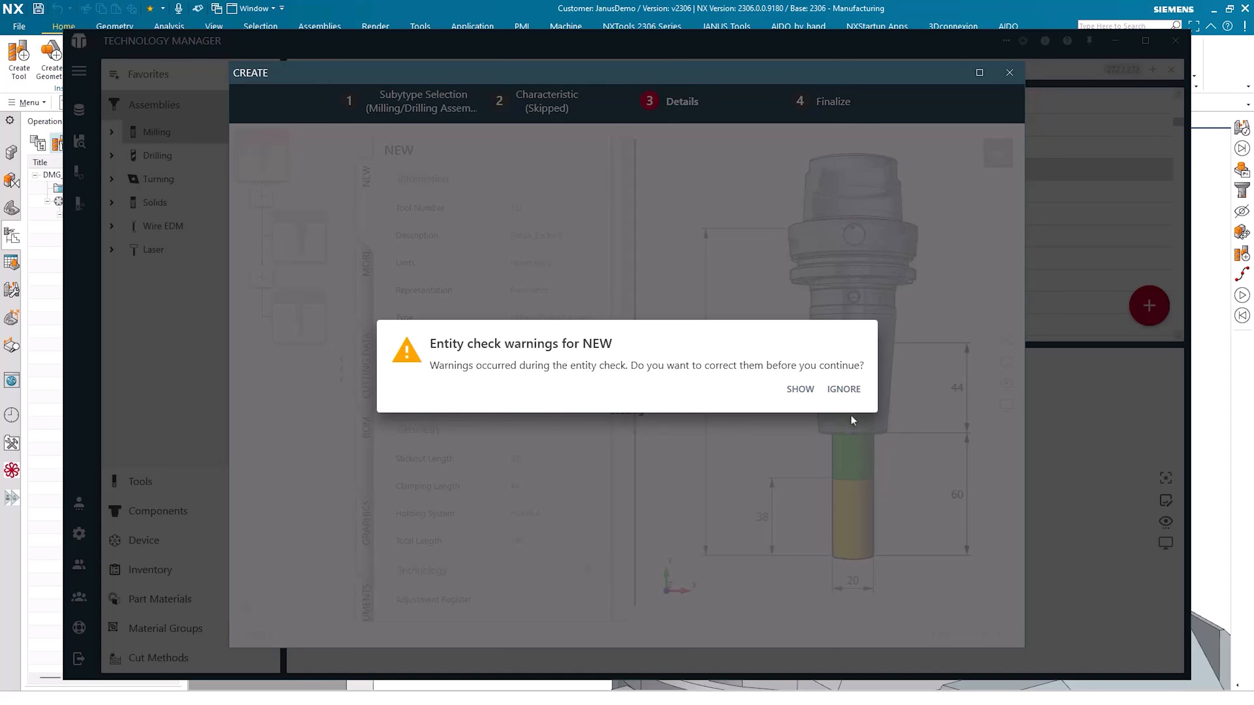
left_click(799, 389)
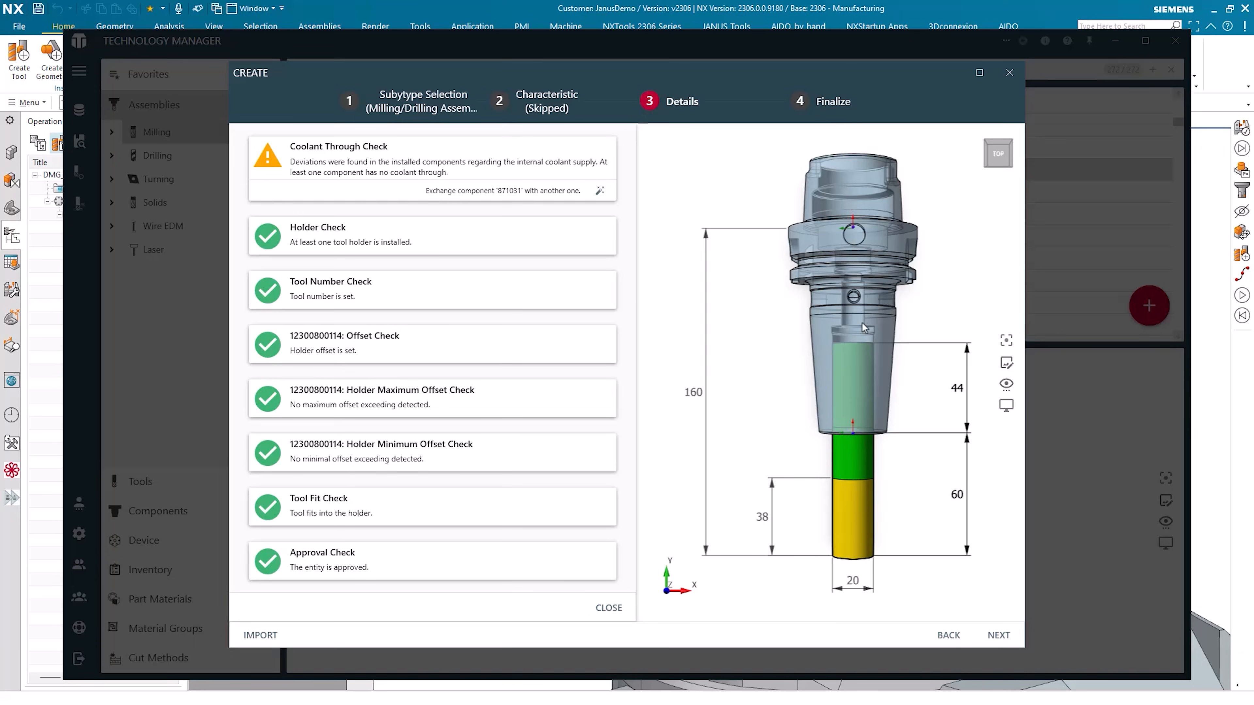
left_click(999, 635)
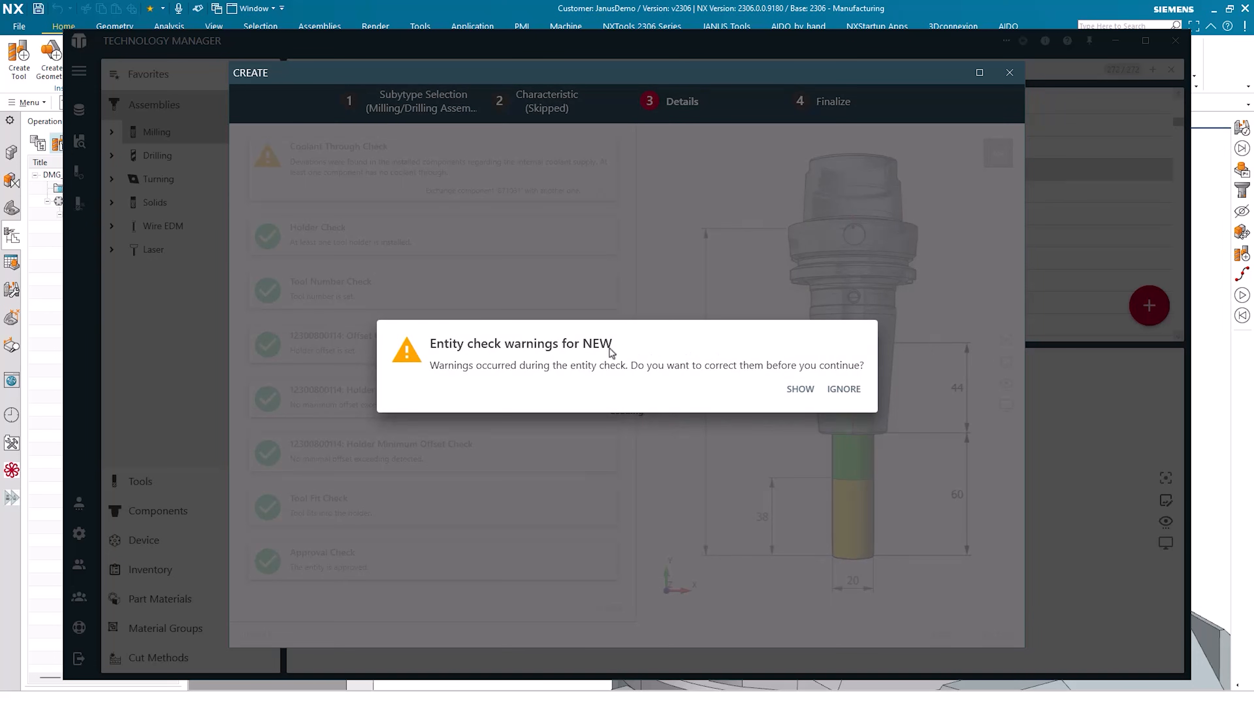
left_click(844, 389)
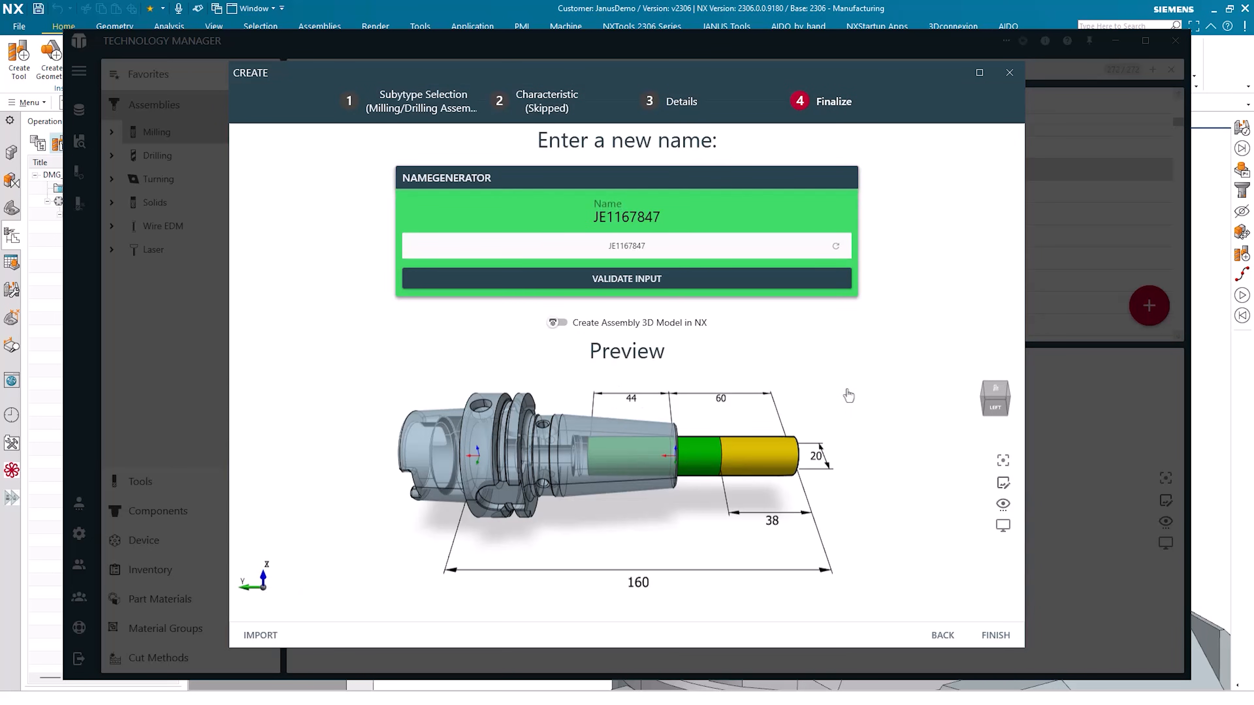
Finish creating the assembly with the generated name, without creating its 3D model in NX
scroll(657, 476, "down", 1)
mouse_move(659, 483)
middle_mouse_down()
mouse_move(599, 506)
mouse_move(637, 503)
mouse_move(674, 479)
middle_mouse_up()
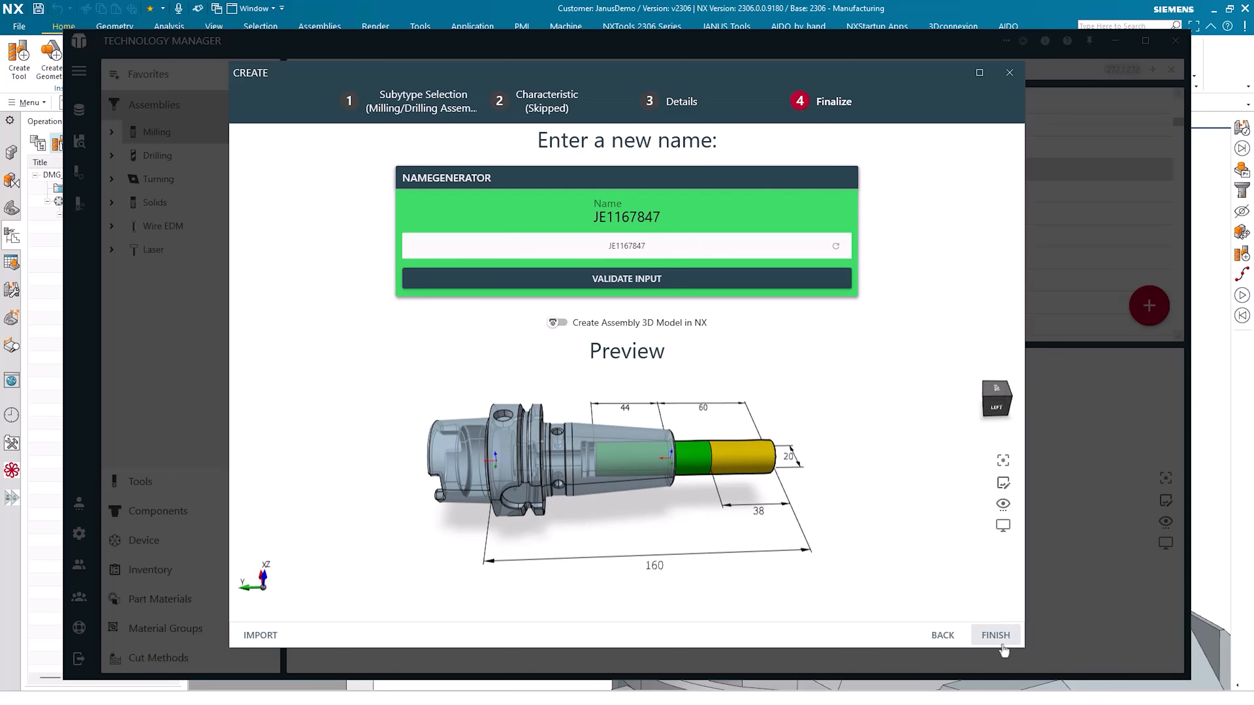
left_click(995, 635)
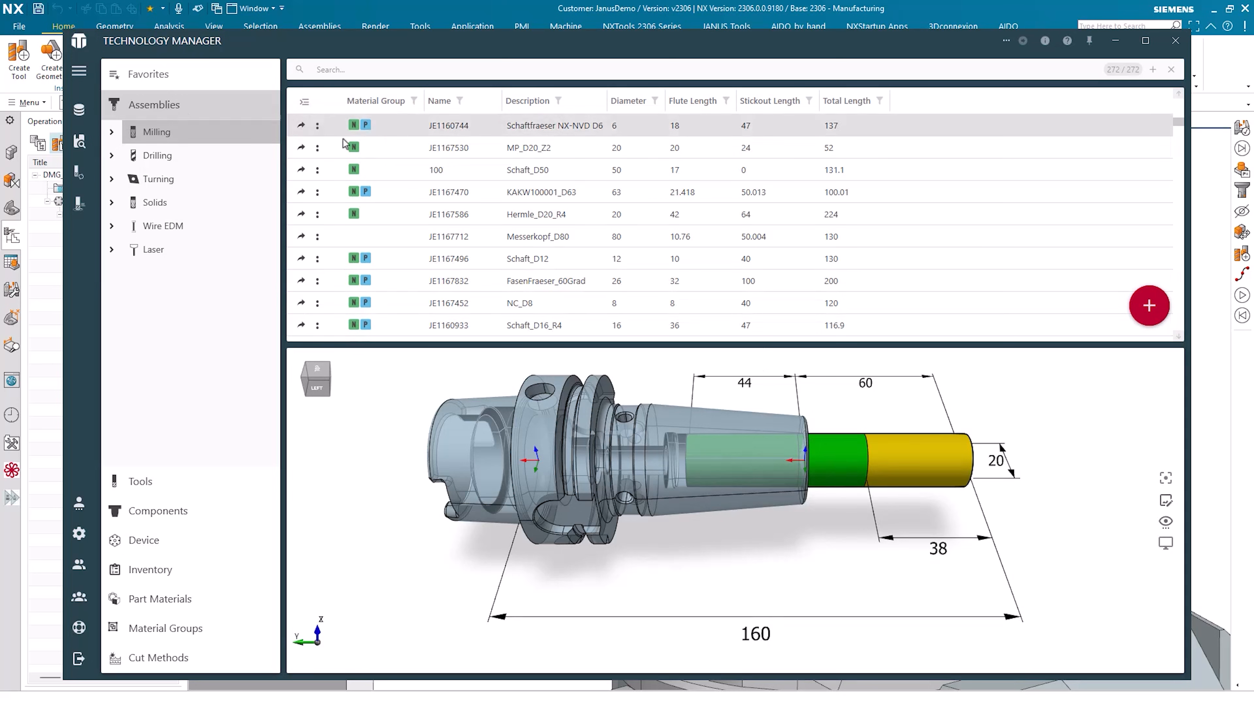
Transfer the new Fraisa_Endmill assembly from the milling assemblies list into the NX setup
scroll(437, 154, "up", 7)
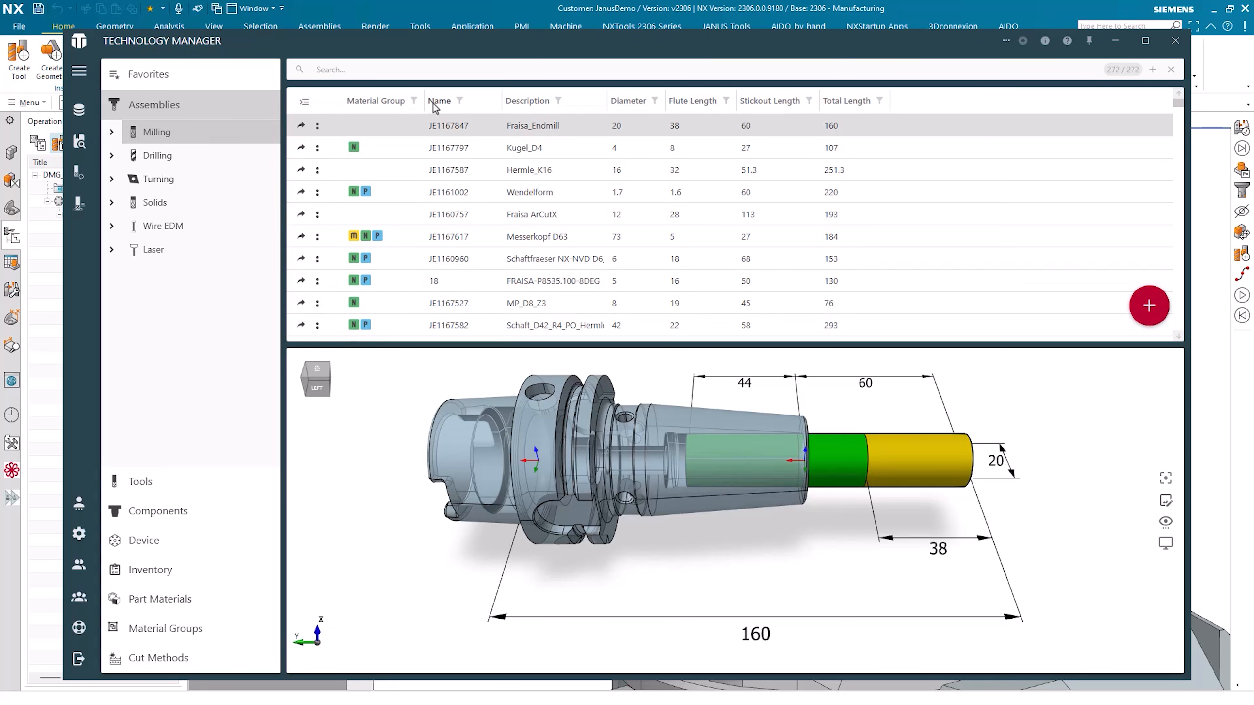
left_click_drag(406, 45, 555, 61)
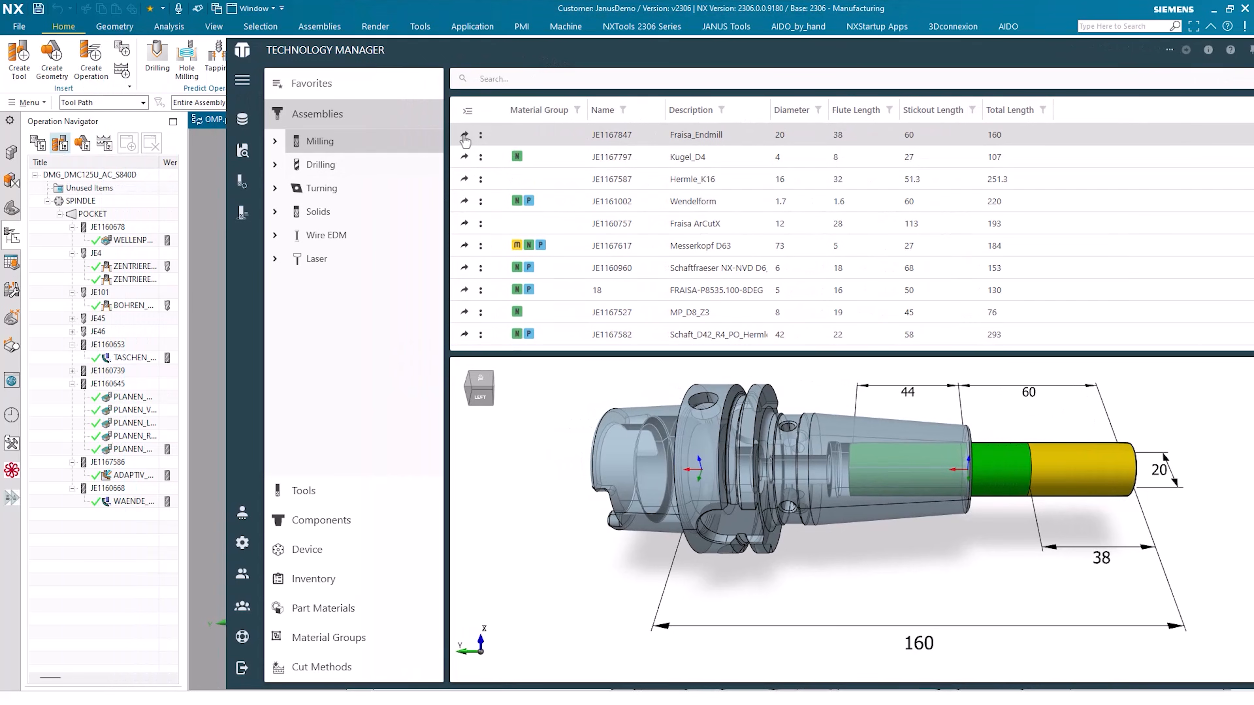
left_click(465, 137)
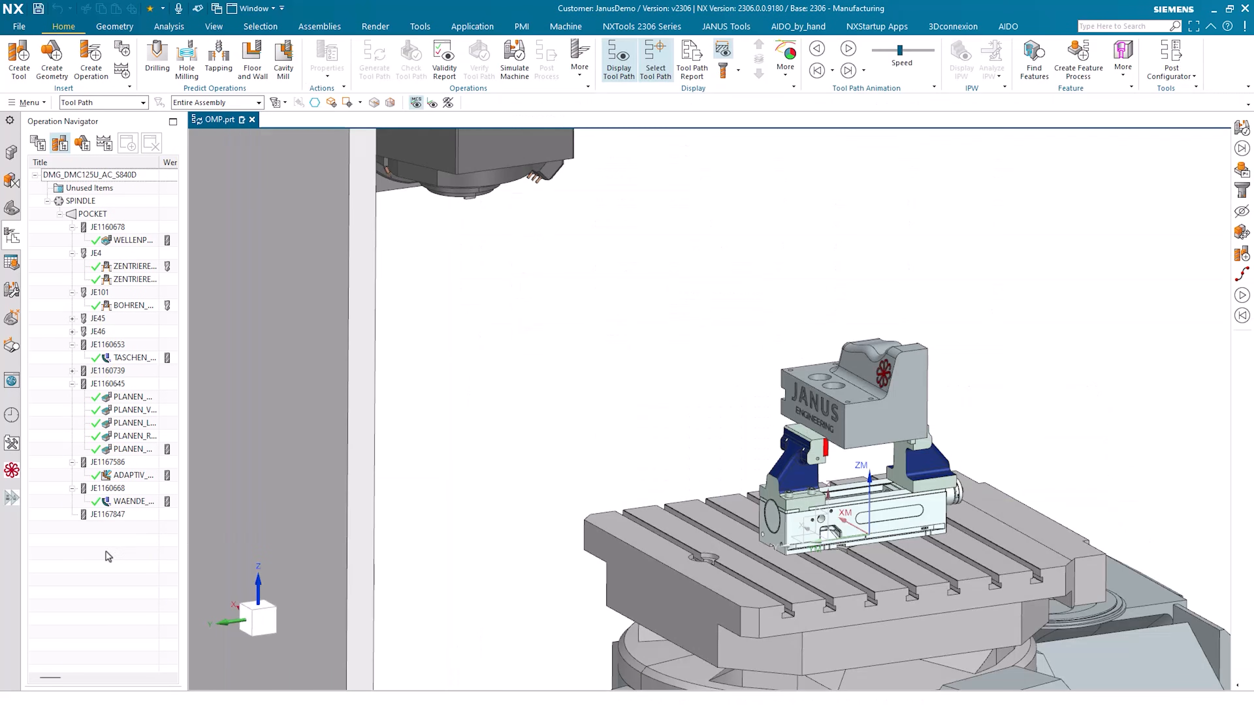
Select tool JE1167847 in the setup and examine how it sits in the machine spindle
left_click(108, 514)
scroll(452, 227, "up", 5)
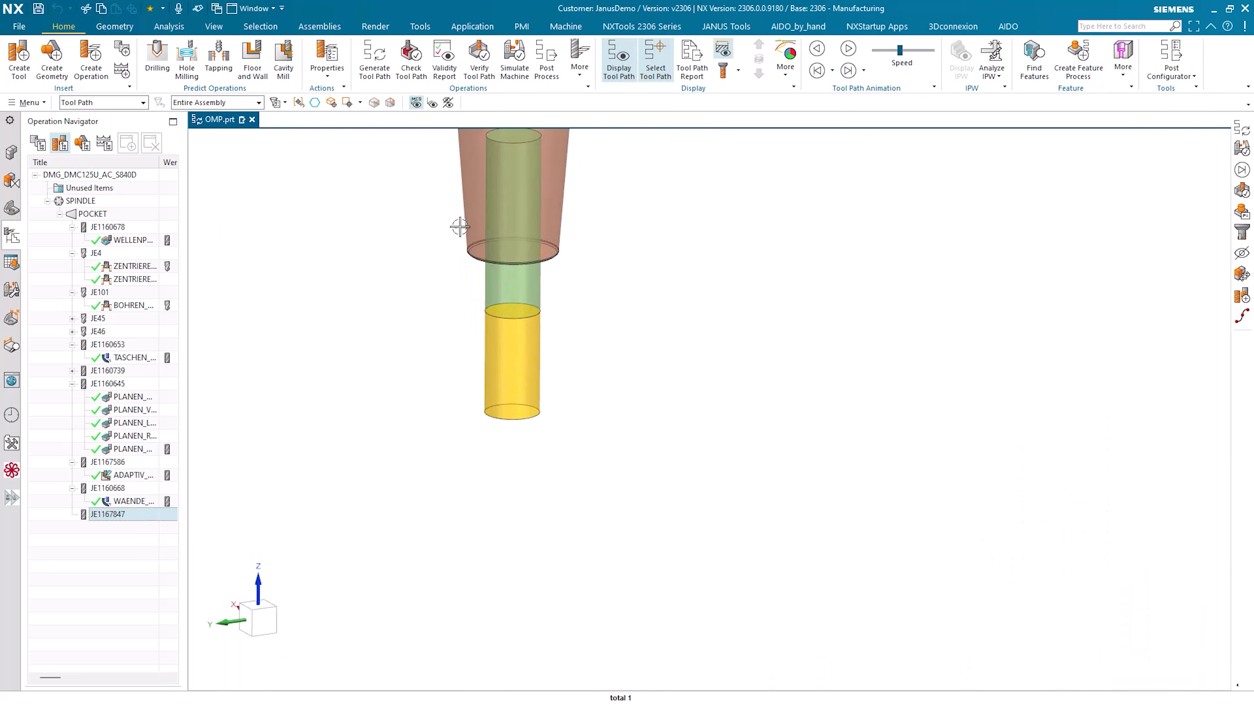
middle_click_drag(514, 225, 524, 334)
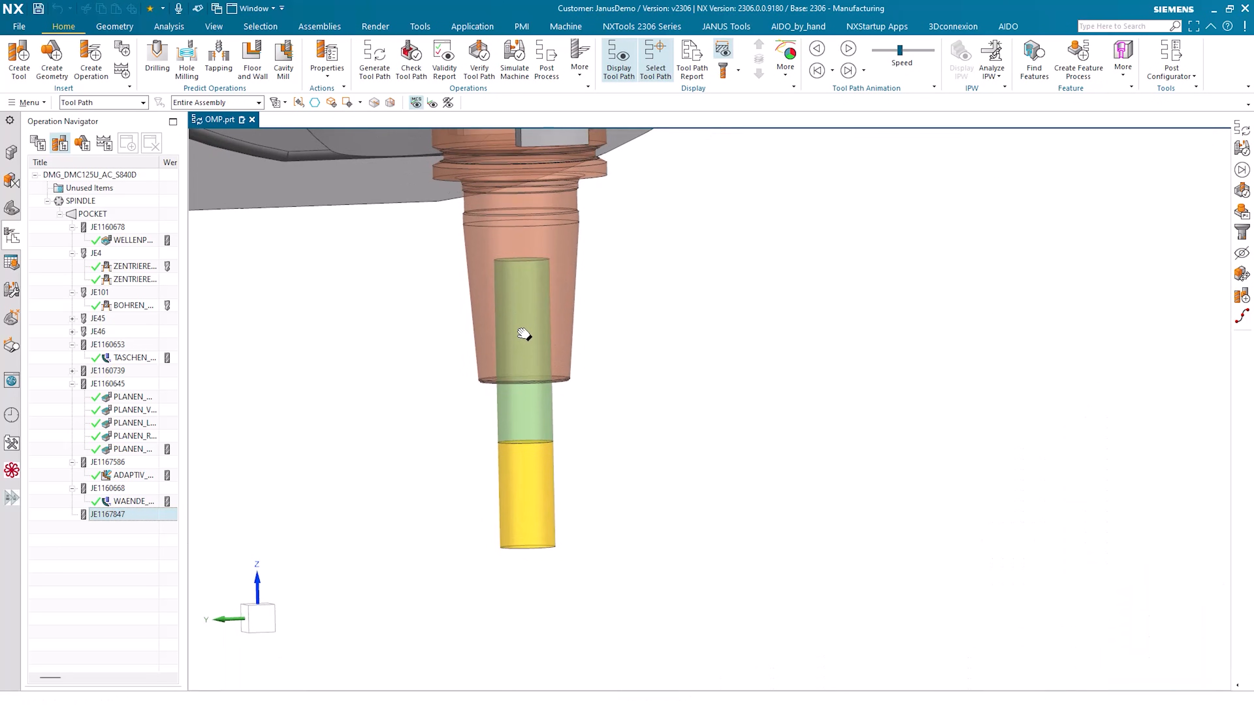
scroll(524, 334, "down", 5)
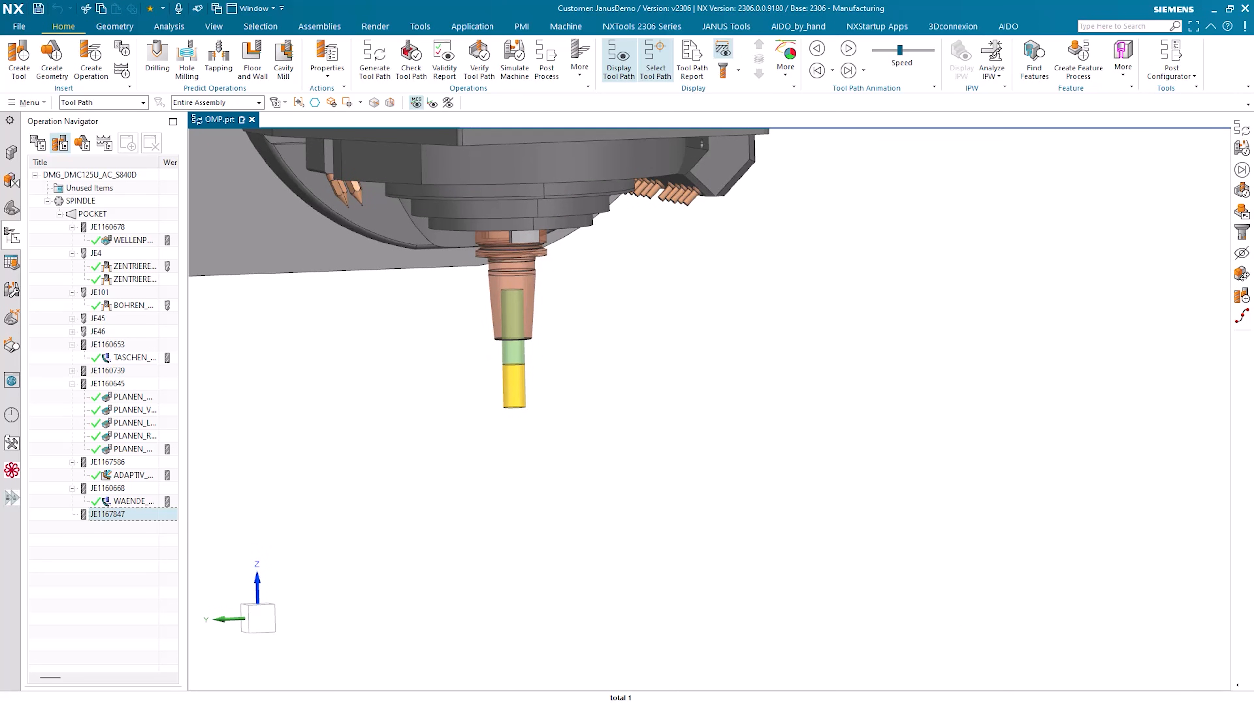
Switch back to Technology Manager and open the ToolsUnited page of the online catalogues
key("alt+Tab")
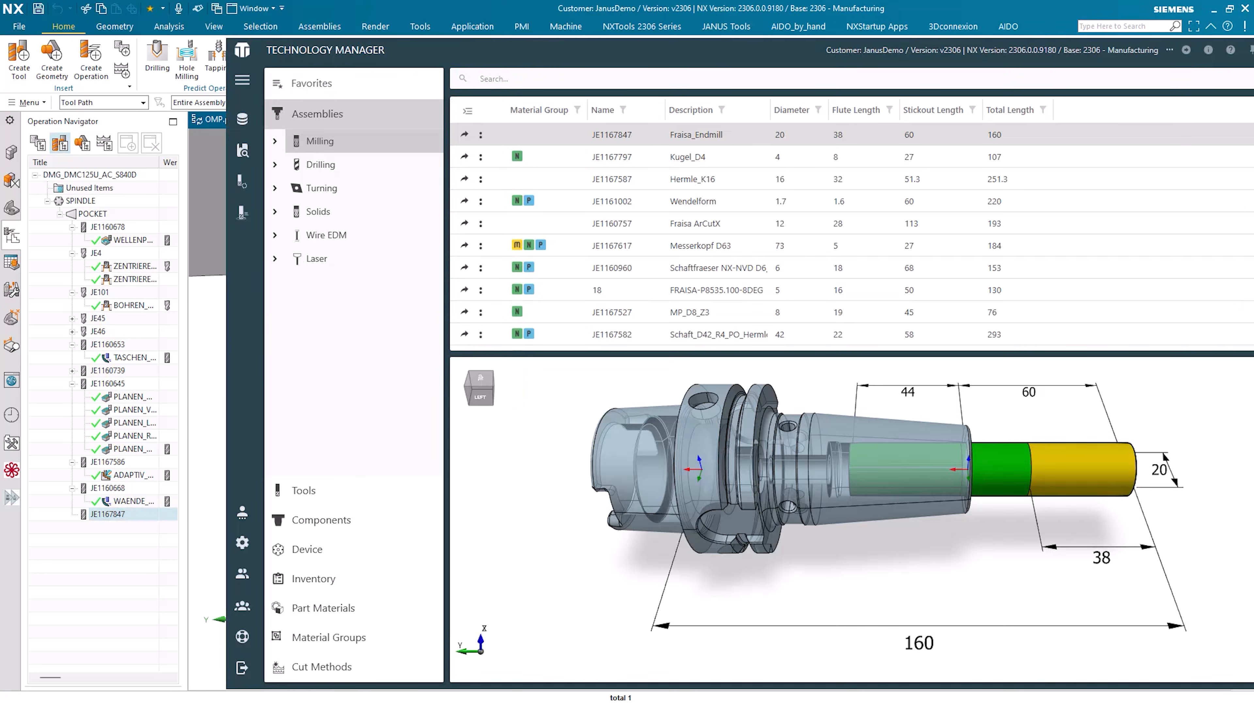
left_click_drag(484, 55, 345, 57)
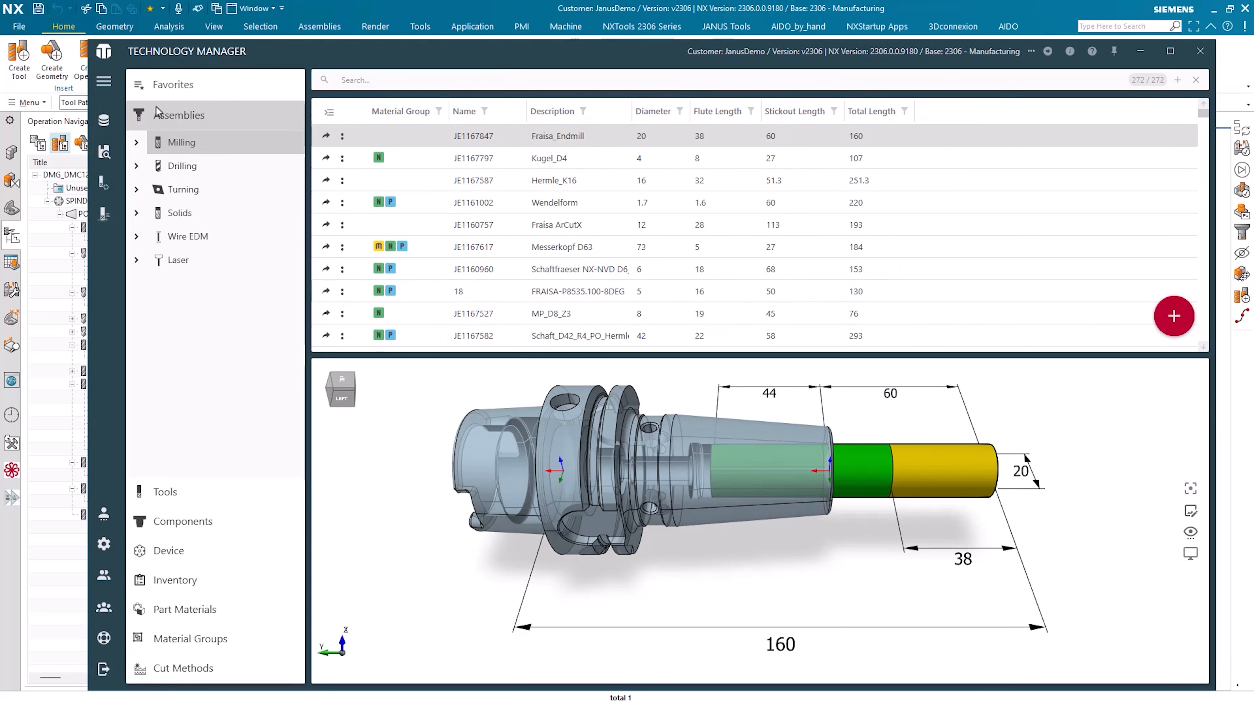
left_click(105, 153)
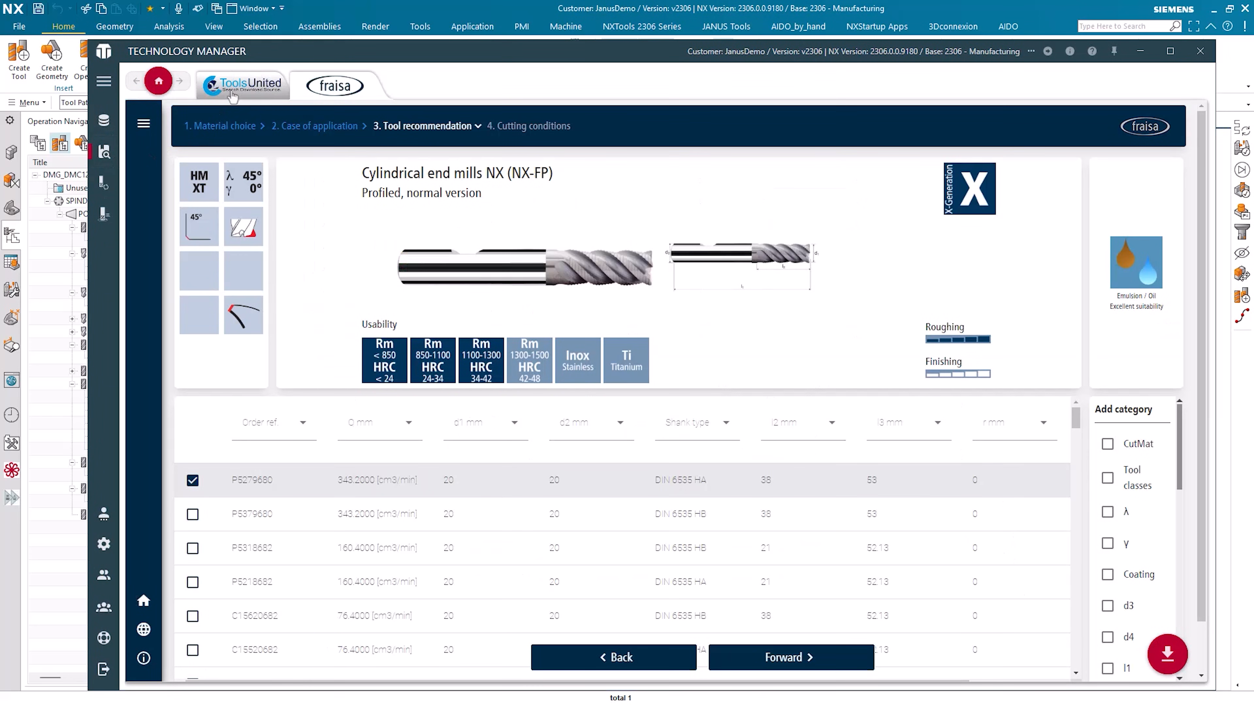
left_click(255, 88)
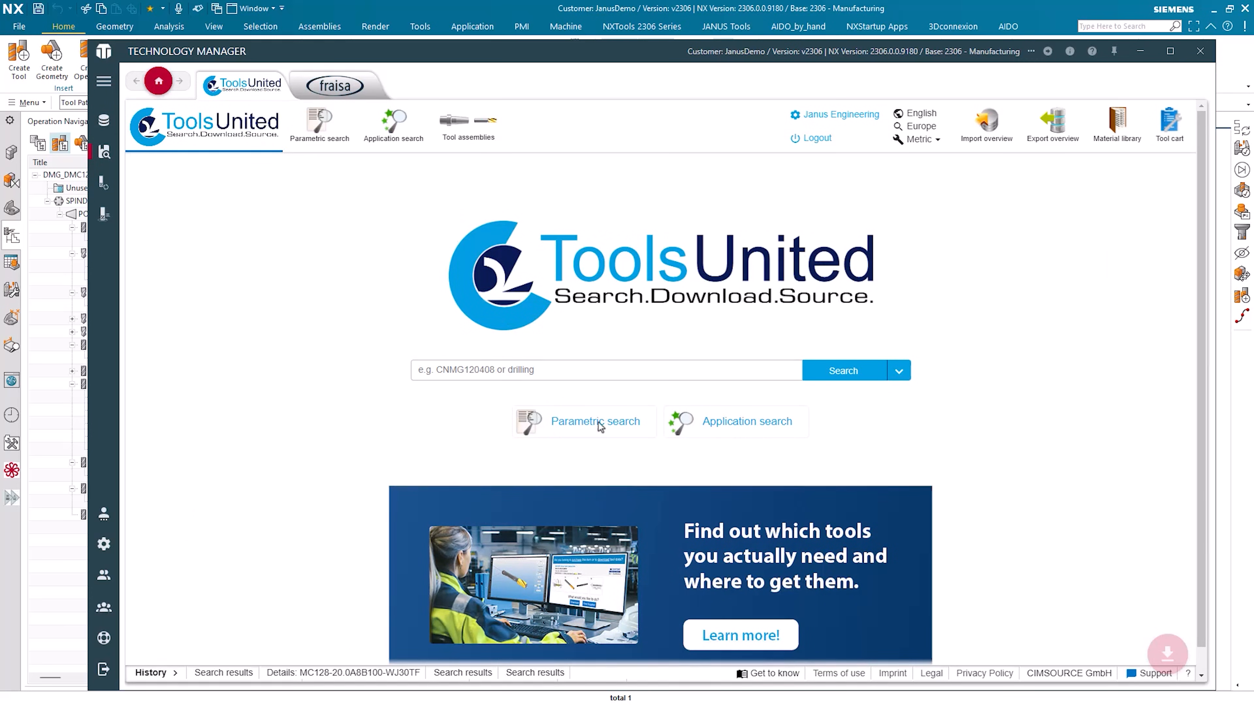
Start a parametric search for the class End milling cutters under Solid milling cutters with shank
left_click(602, 434)
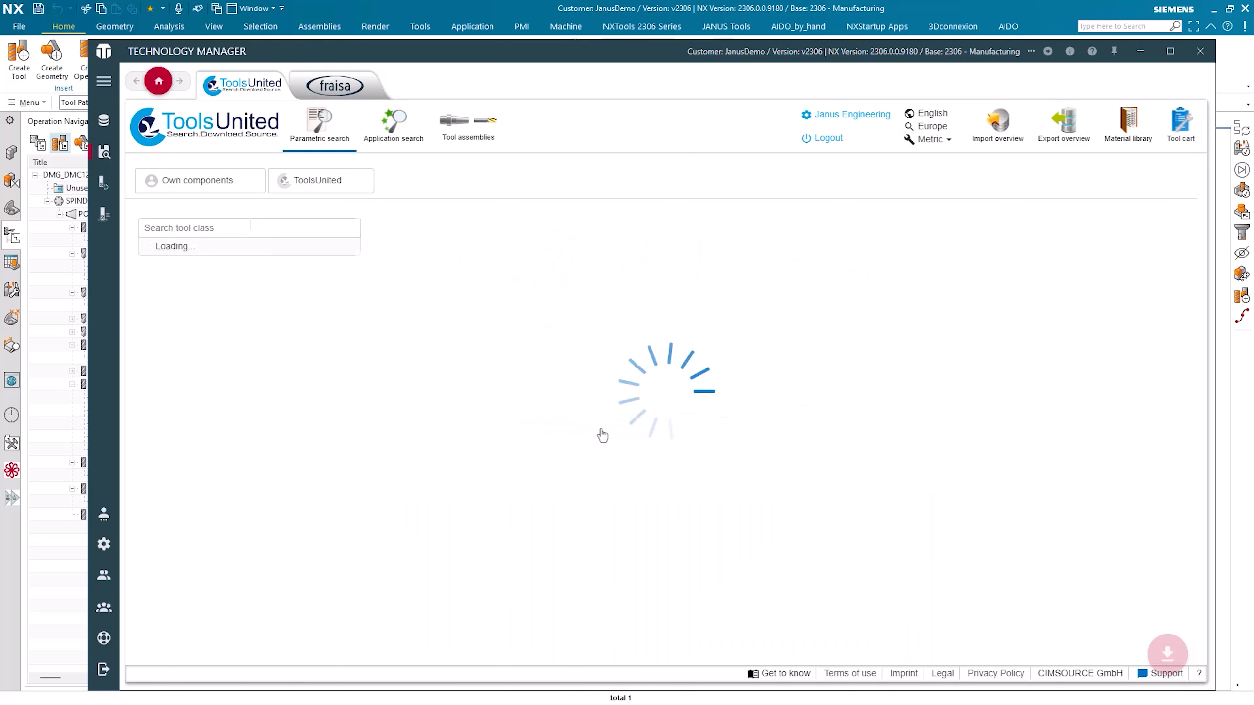
left_click(158, 316)
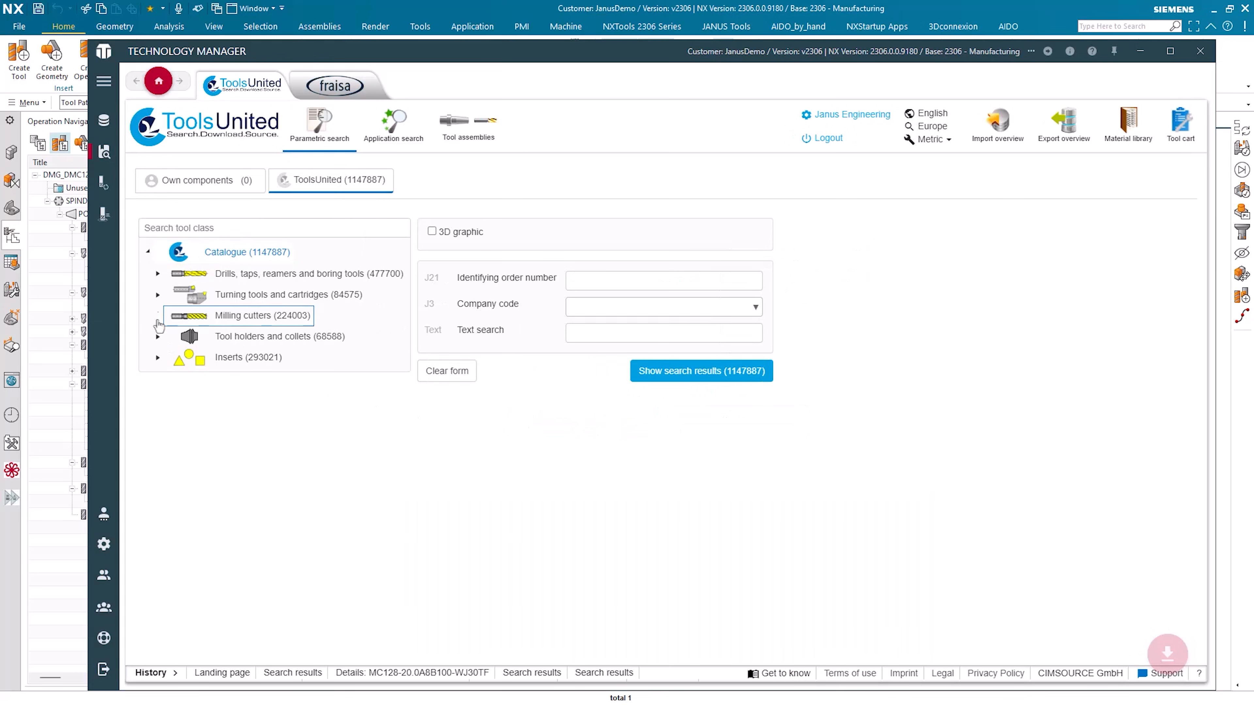
left_click(168, 404)
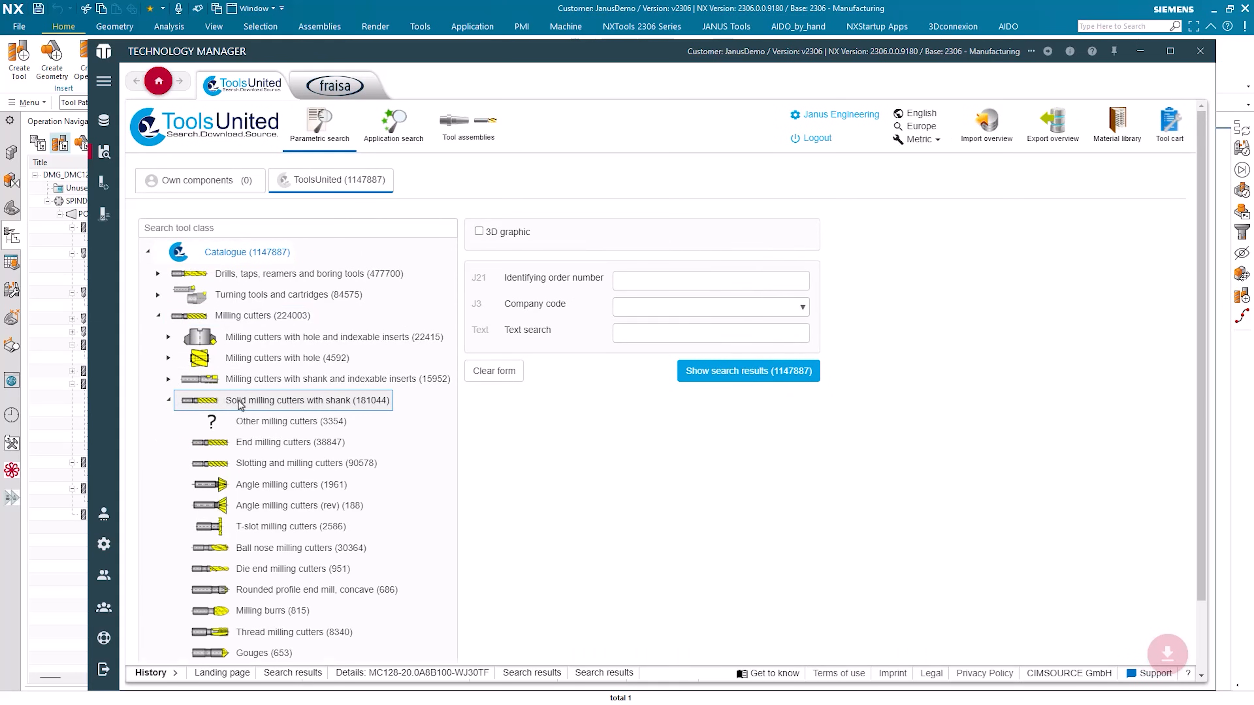
left_click(289, 439)
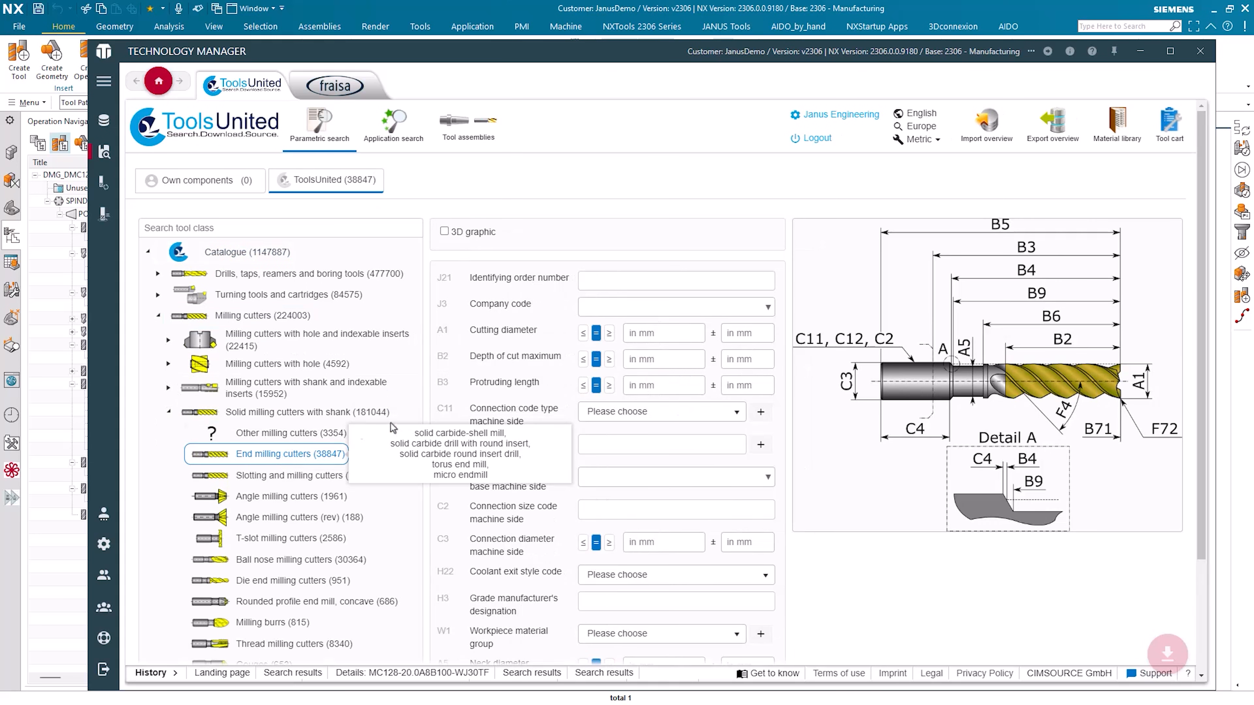
Restrict the search to company code Walter and workpiece material group P : Steel, and show the results
left_click(603, 304)
scroll(643, 375, "down", 10)
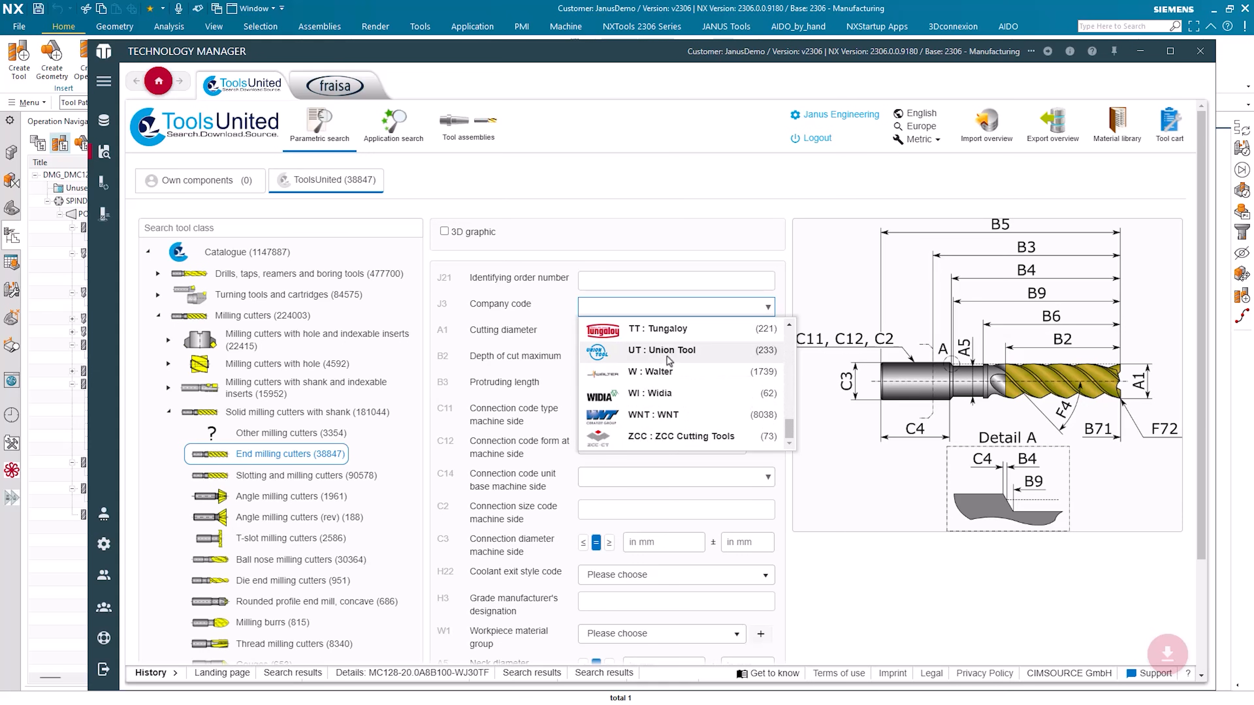
left_click(662, 380)
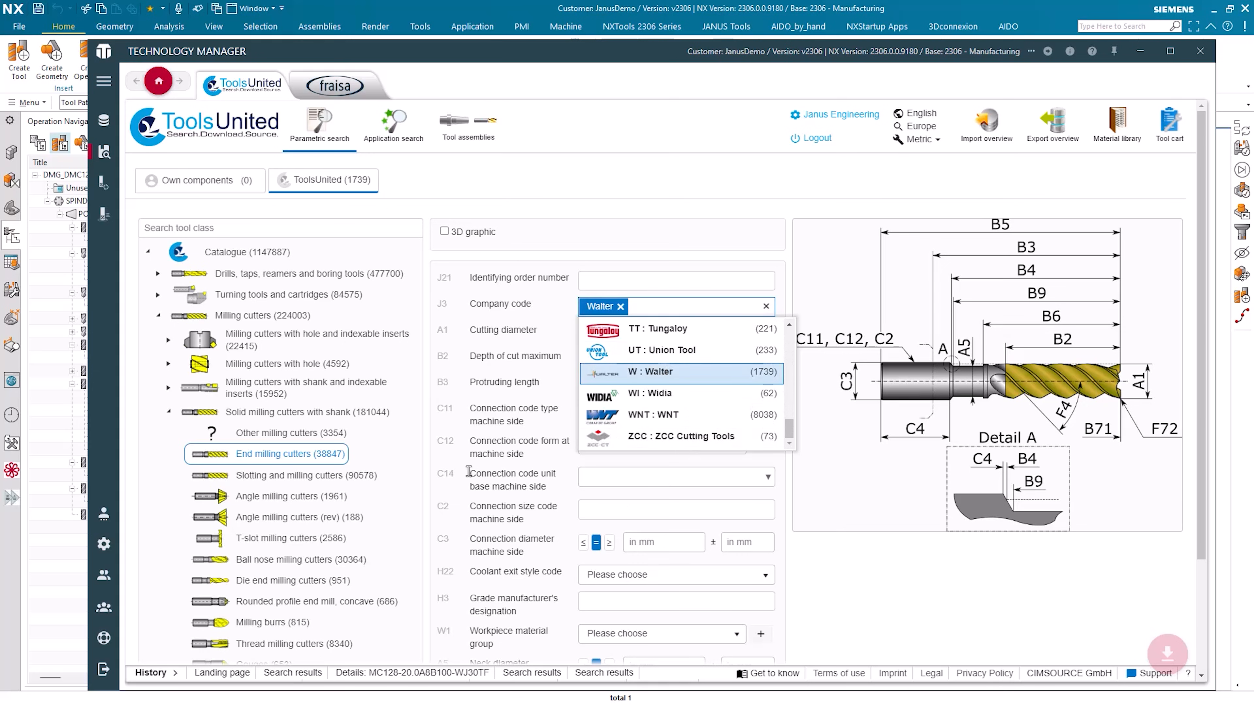
scroll(524, 383, "down", 1)
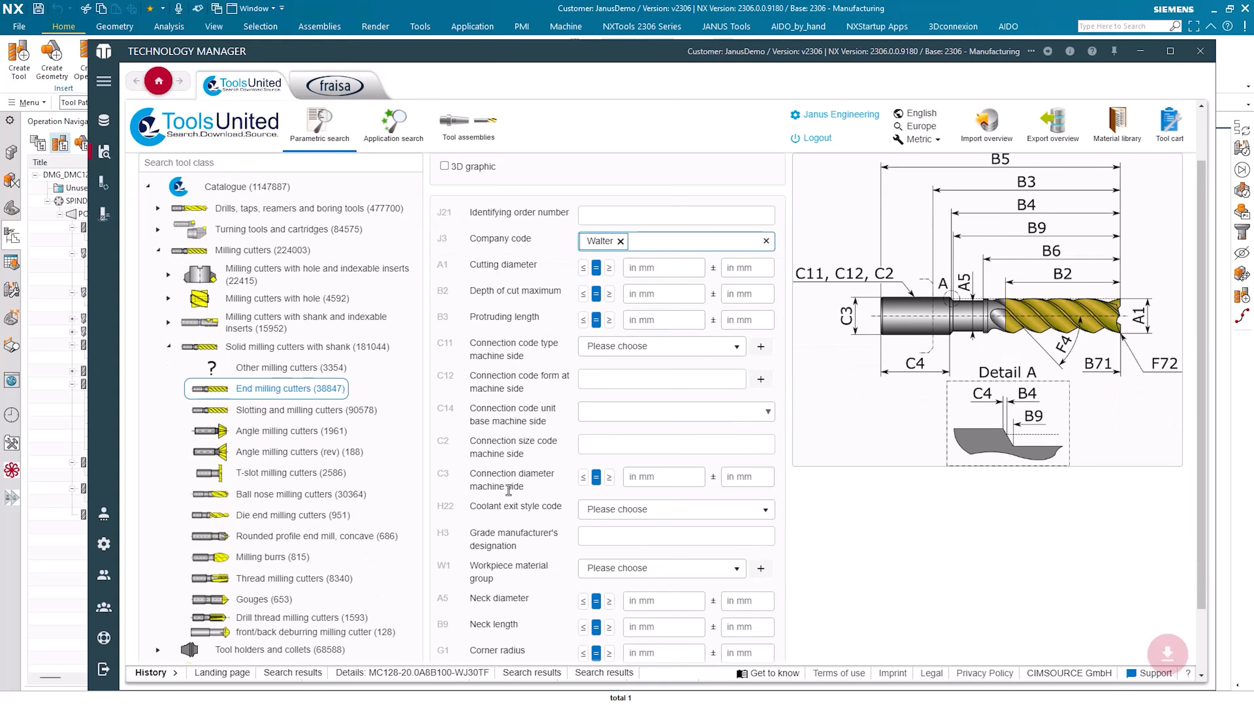
scroll(528, 471, "down", 1)
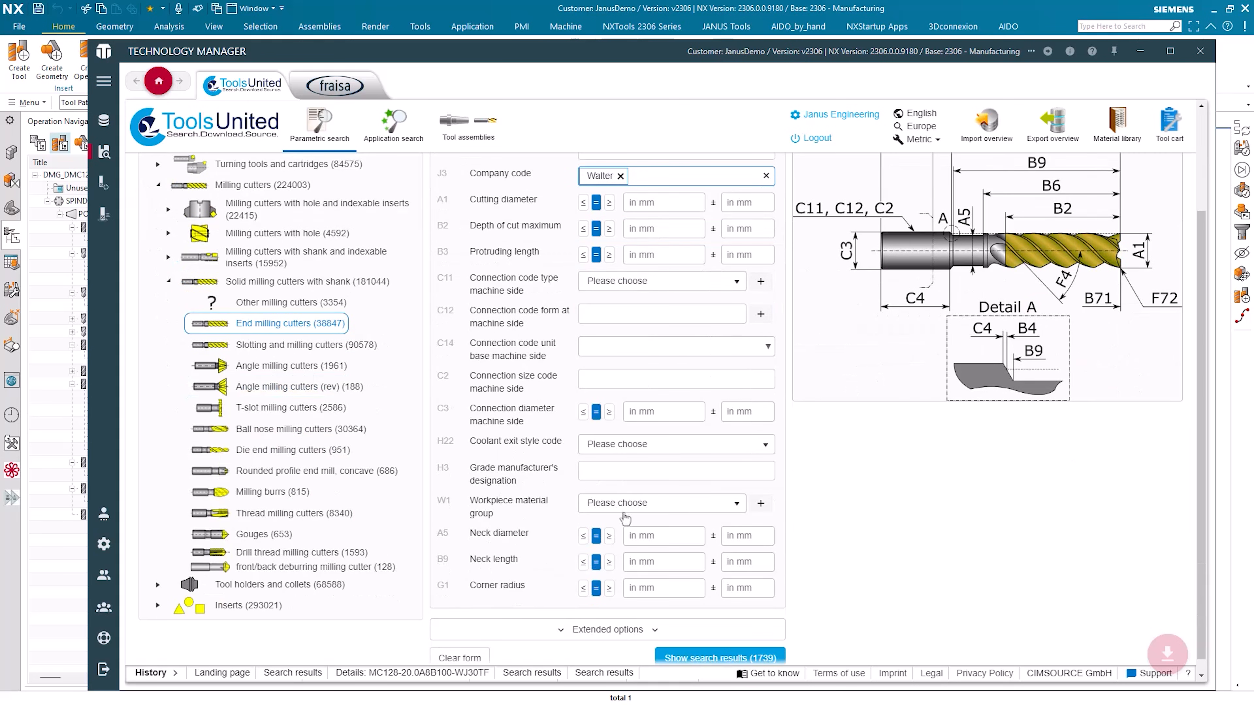
left_click(634, 506)
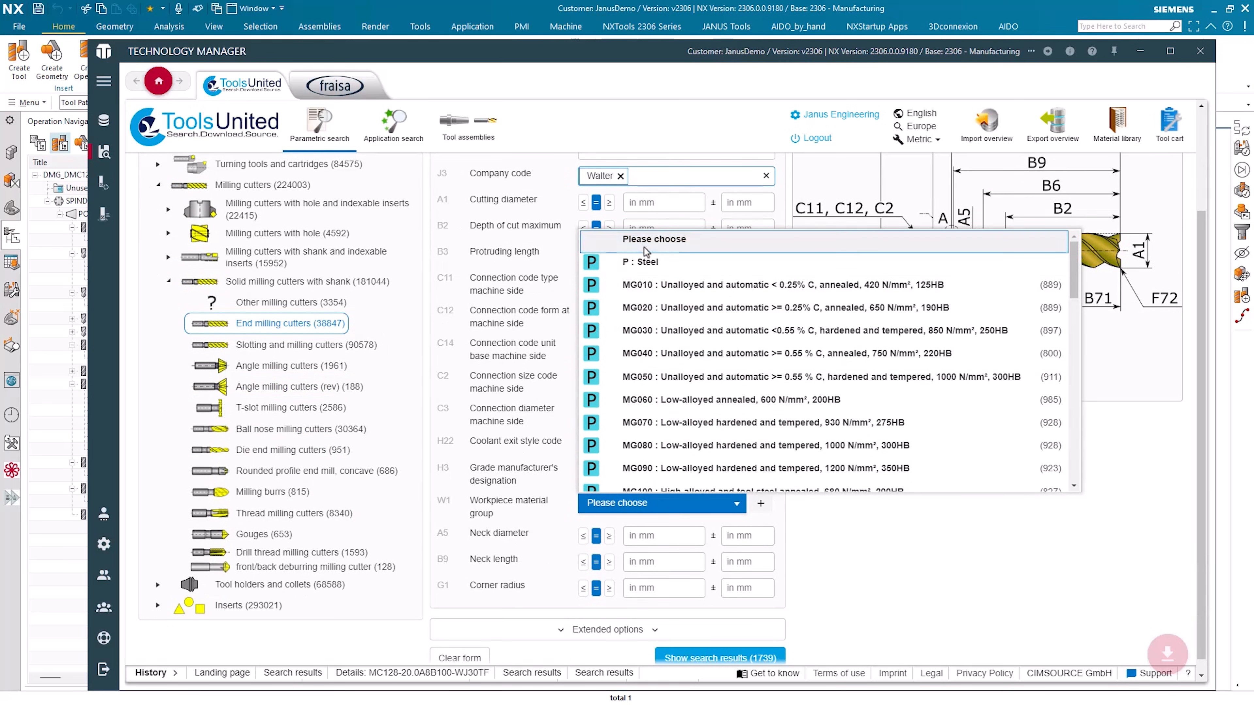
left_click(641, 266)
scroll(858, 524, "down", 1)
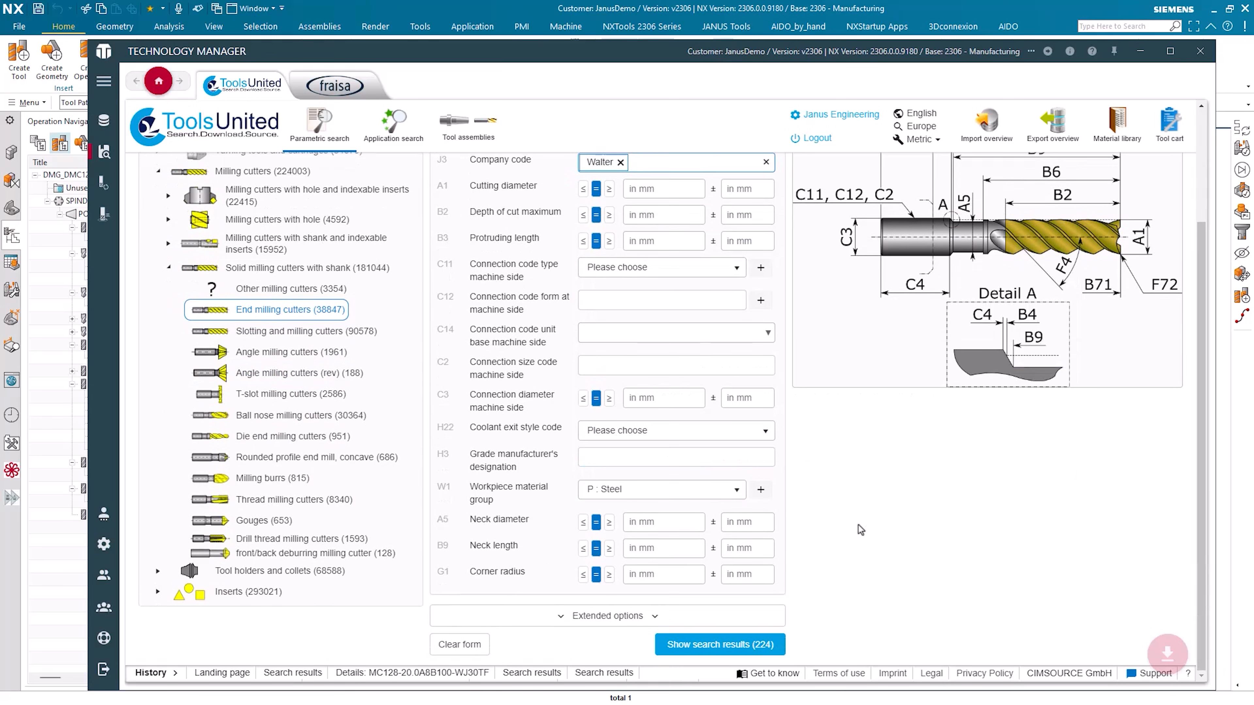
left_click(720, 645)
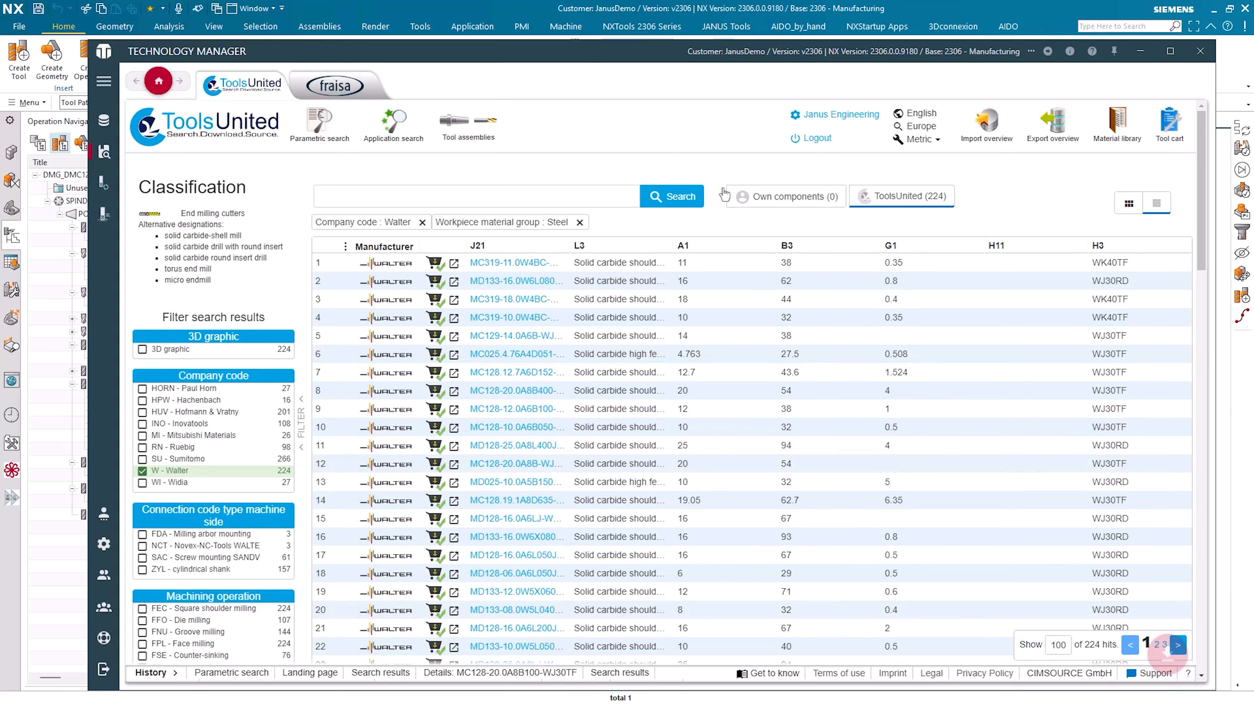
Sort the results by cutting diameter A1 in descending order and browse to the 20 mm cutters
left_click(683, 245)
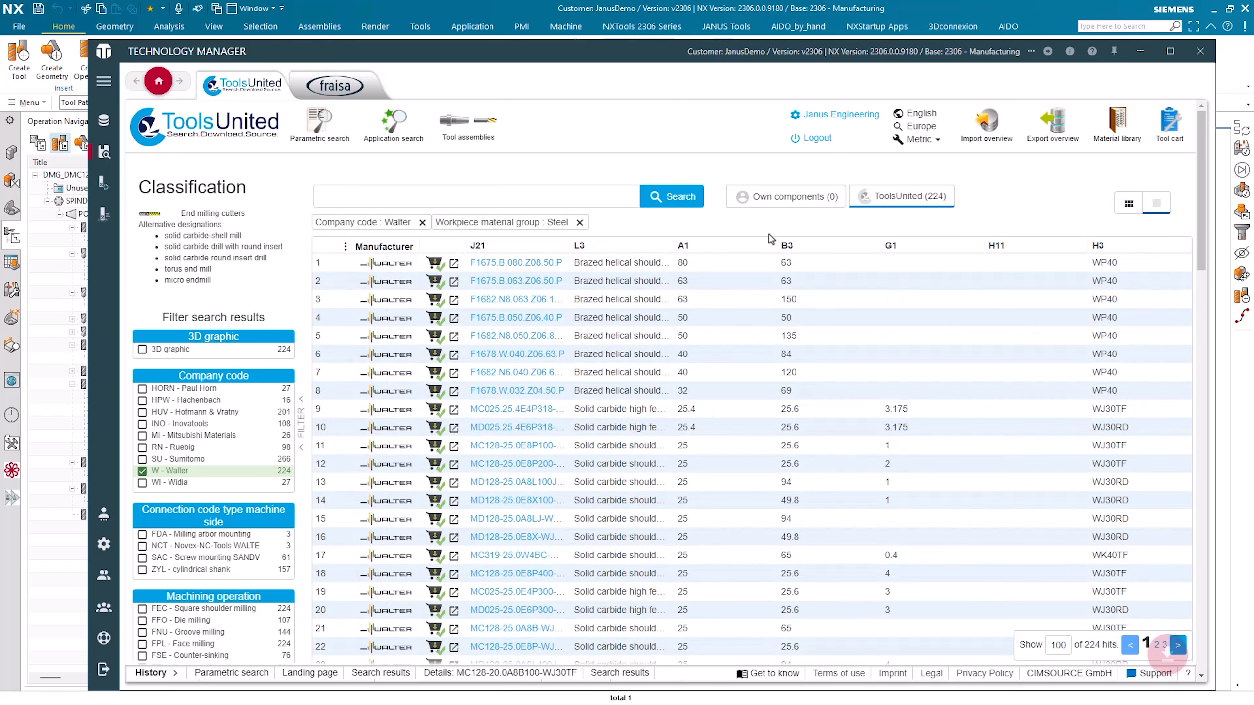
scroll(716, 368, "down", 5)
scroll(715, 367, "down", 3)
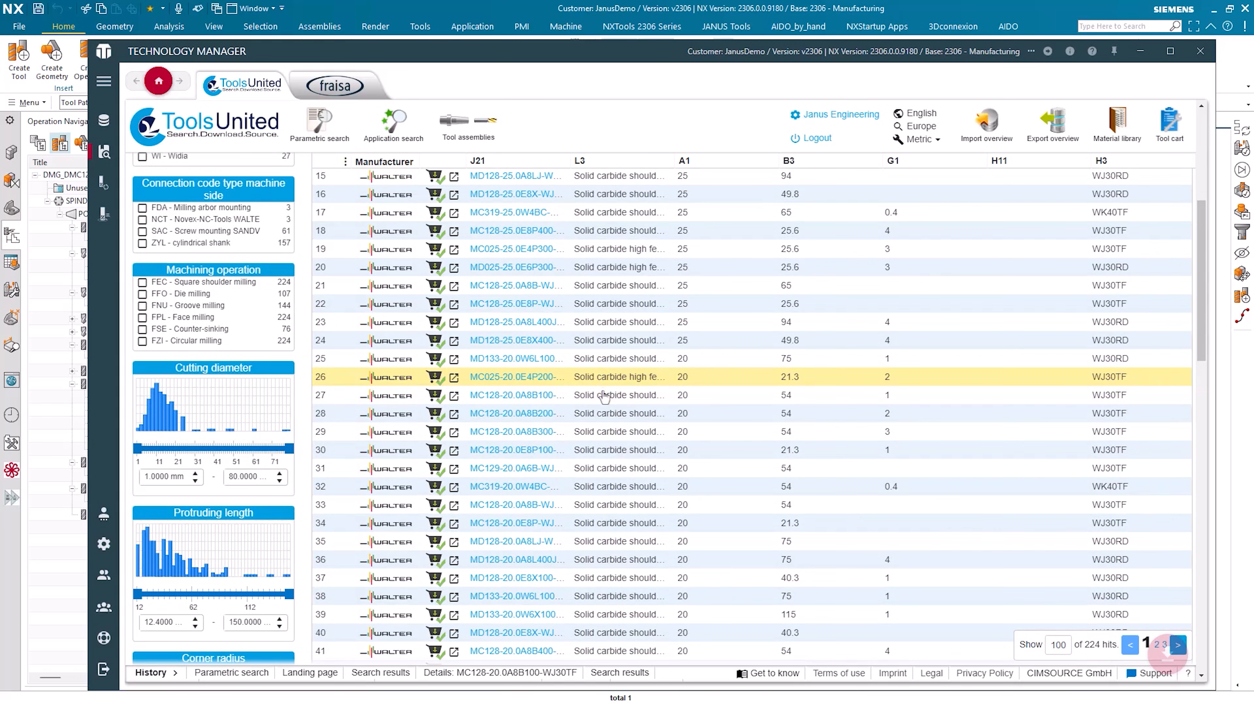
Open cutter MC128-20.0A8B100-WJ30TF and download it into the import with the characteristic End Mill
left_click(509, 396)
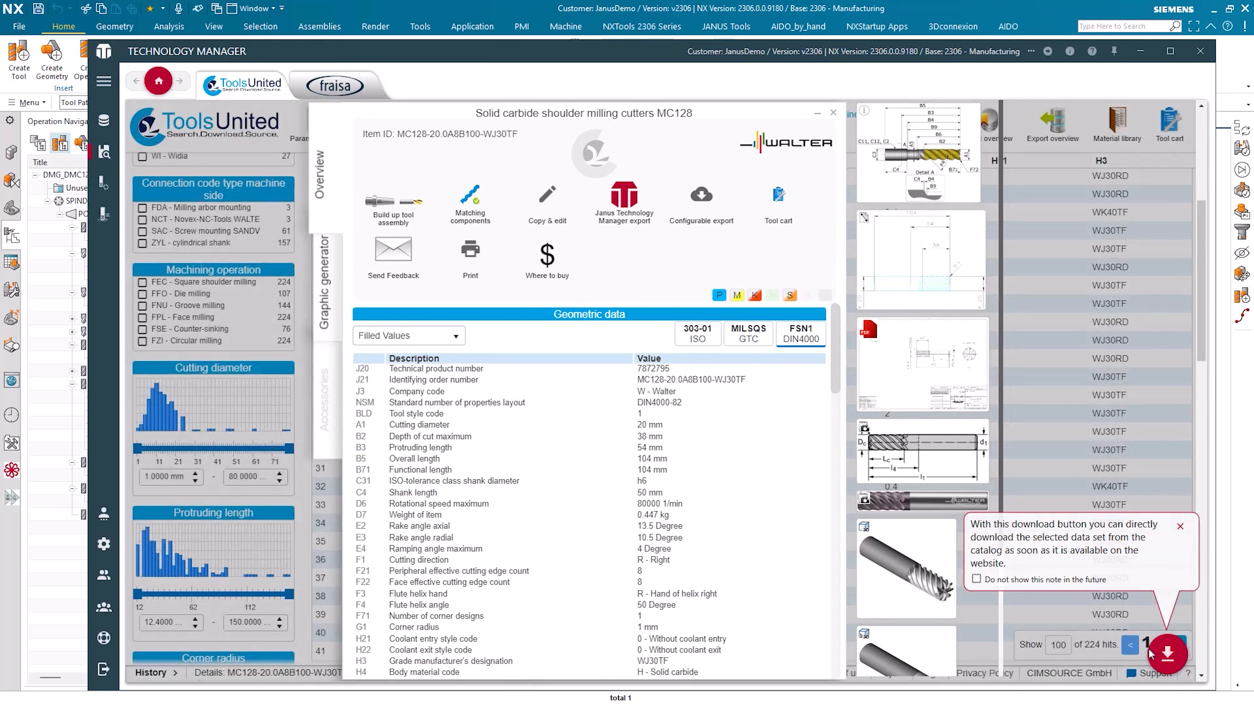
left_click(1167, 655)
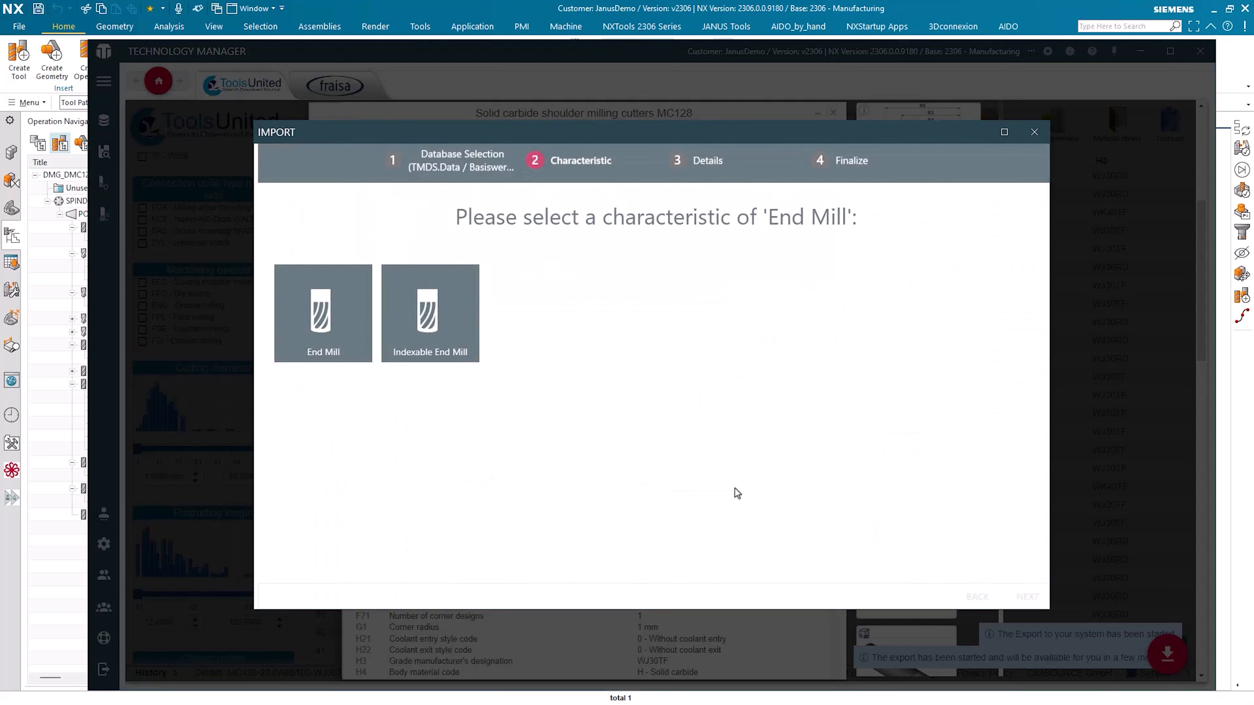
left_click(326, 308)
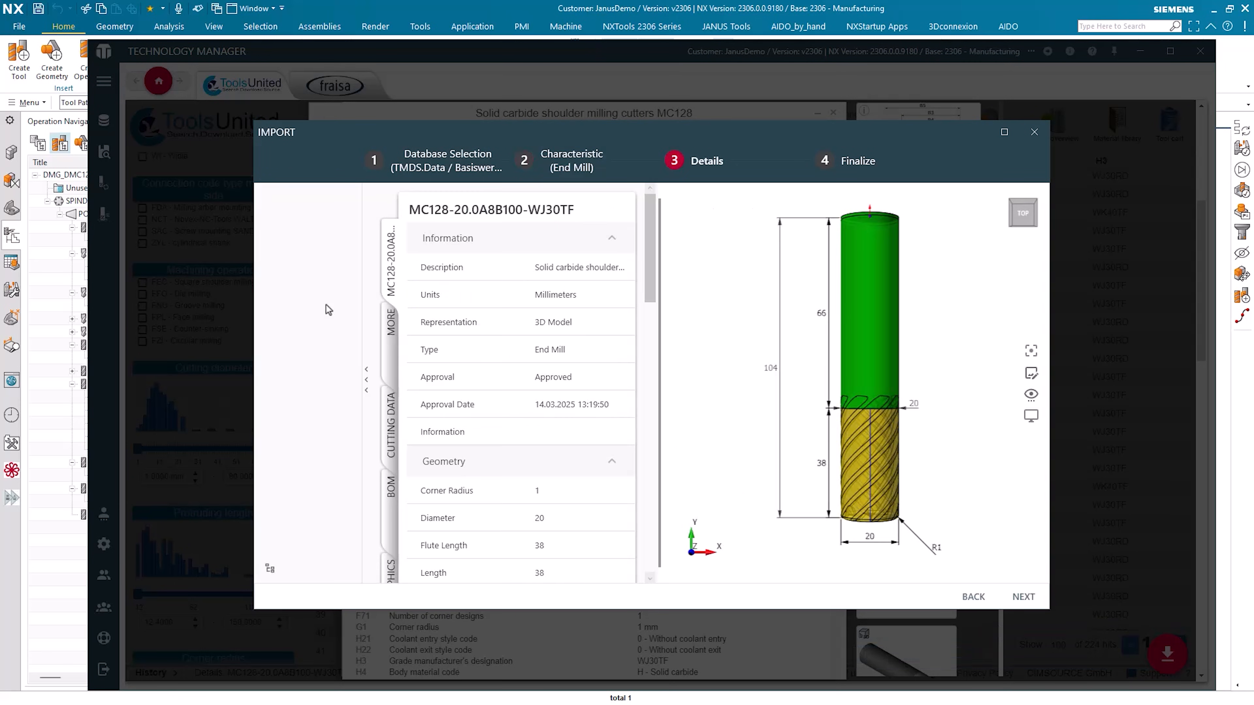
Switch the imported cutter's preview to the 3D Model representation
left_click_drag(888, 498, 869, 528)
left_click(1031, 394)
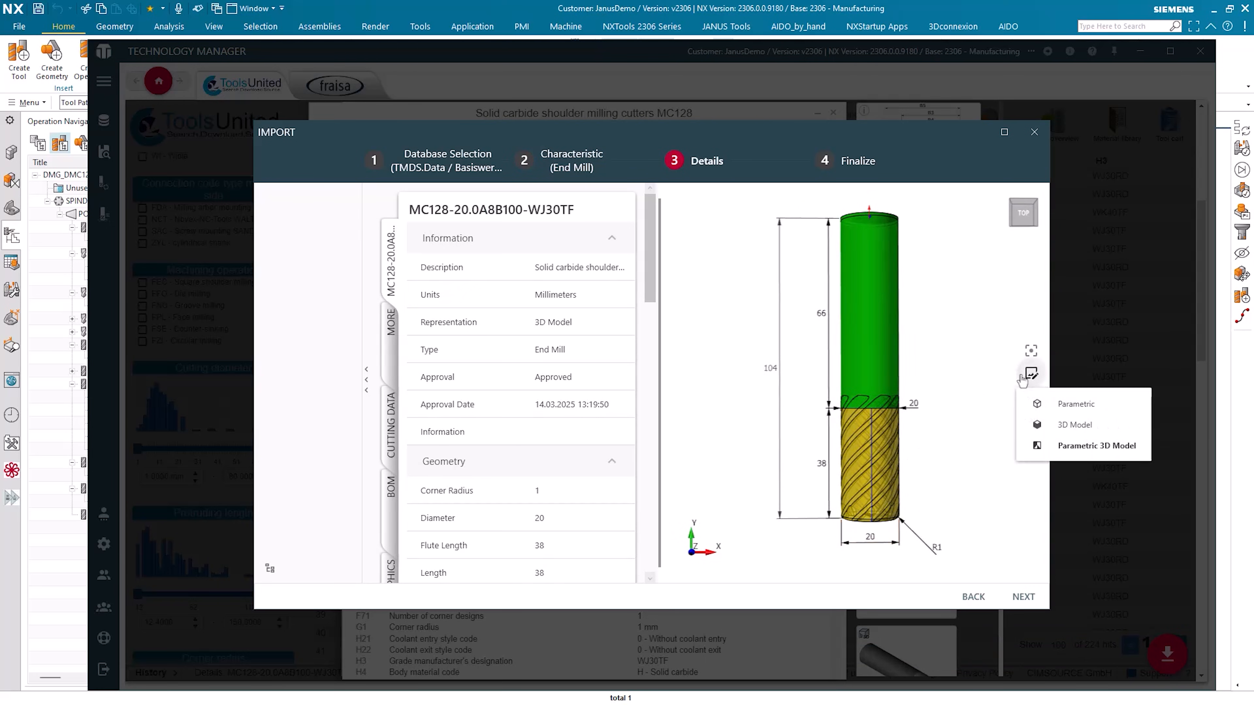
left_click(1044, 431)
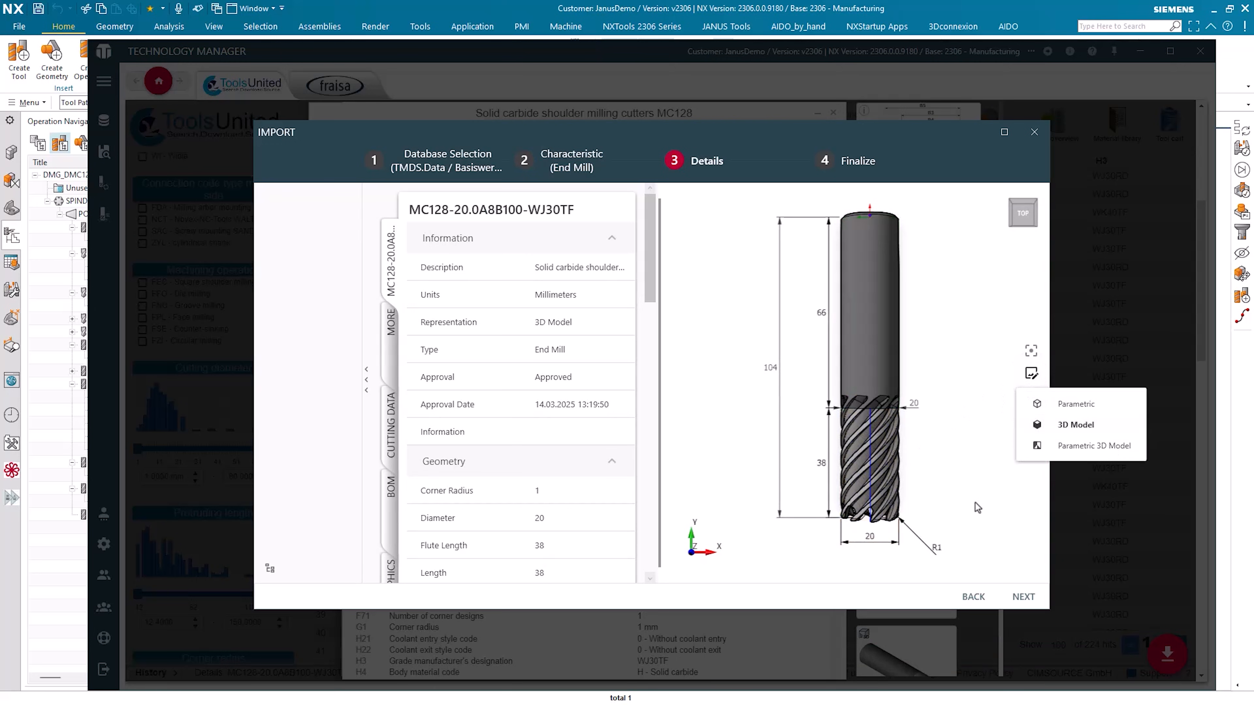
Set the cutter's description to Walter_Endmill and finish the import with the generated name
triple_click(570, 267)
type("Walter_Endmi")
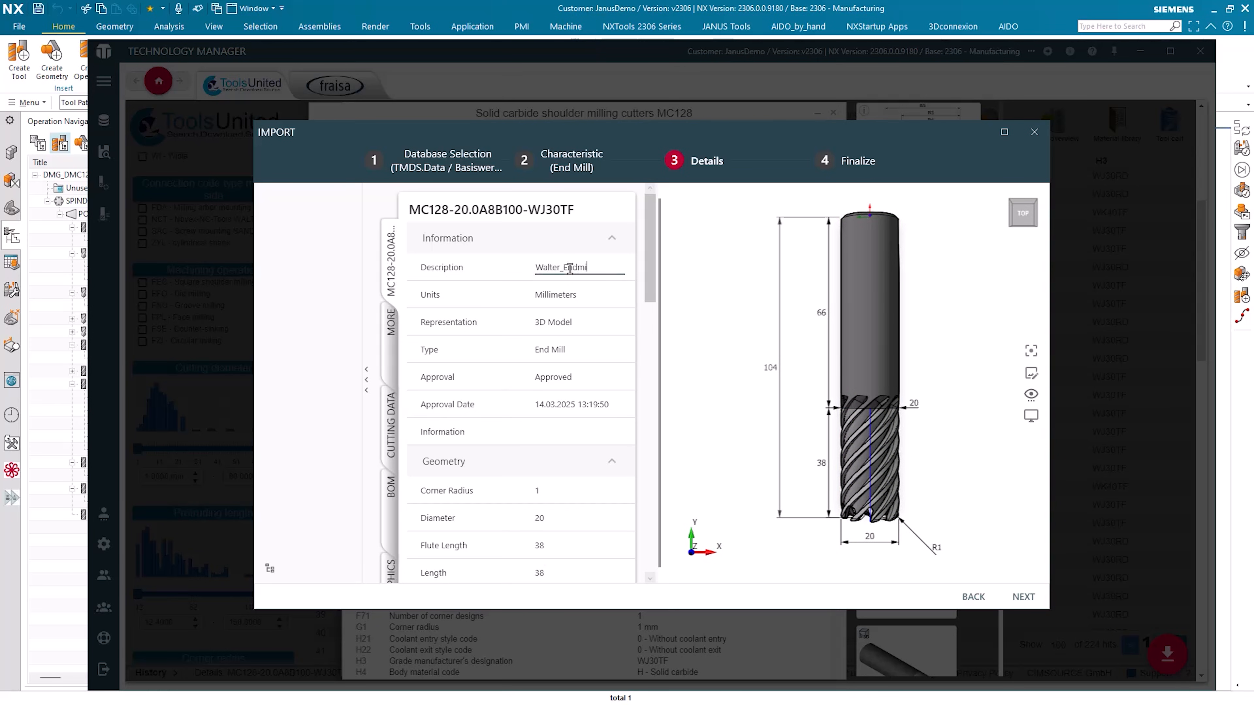
type("ll")
left_click(461, 307)
left_click(1021, 597)
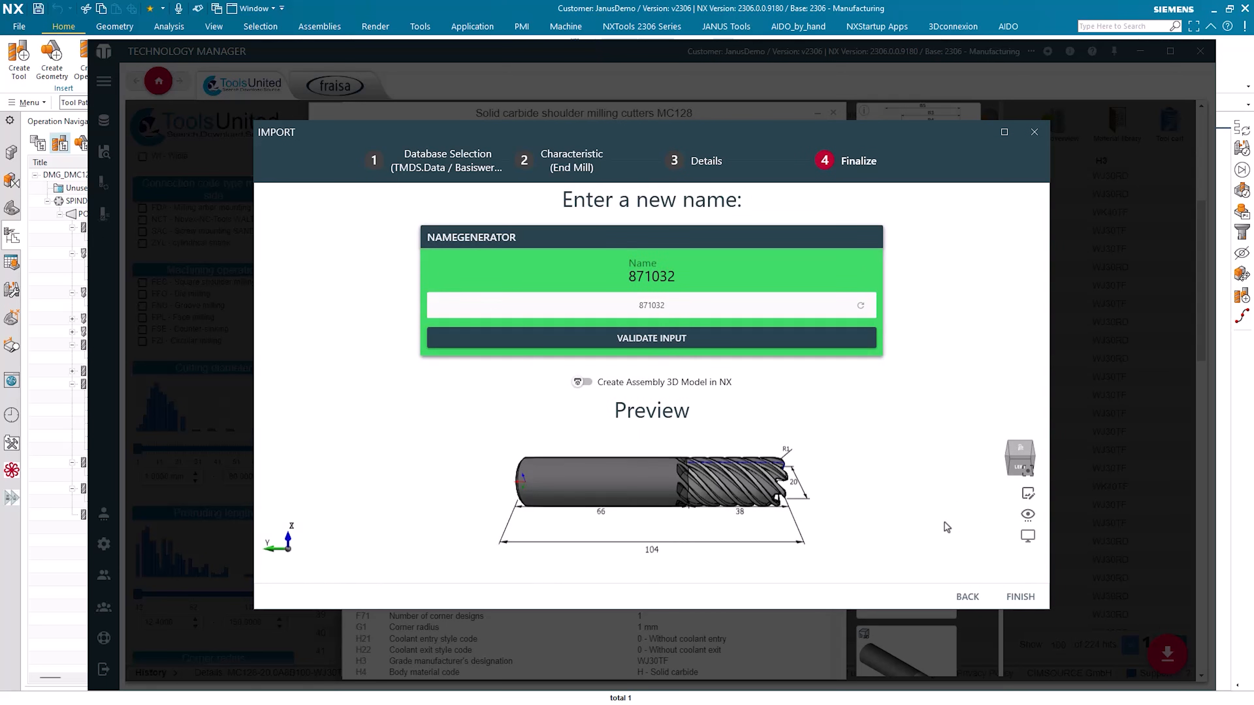
mouse_move(650, 510)
left_mouse_down()
mouse_move(589, 501)
mouse_move(637, 507)
left_mouse_up()
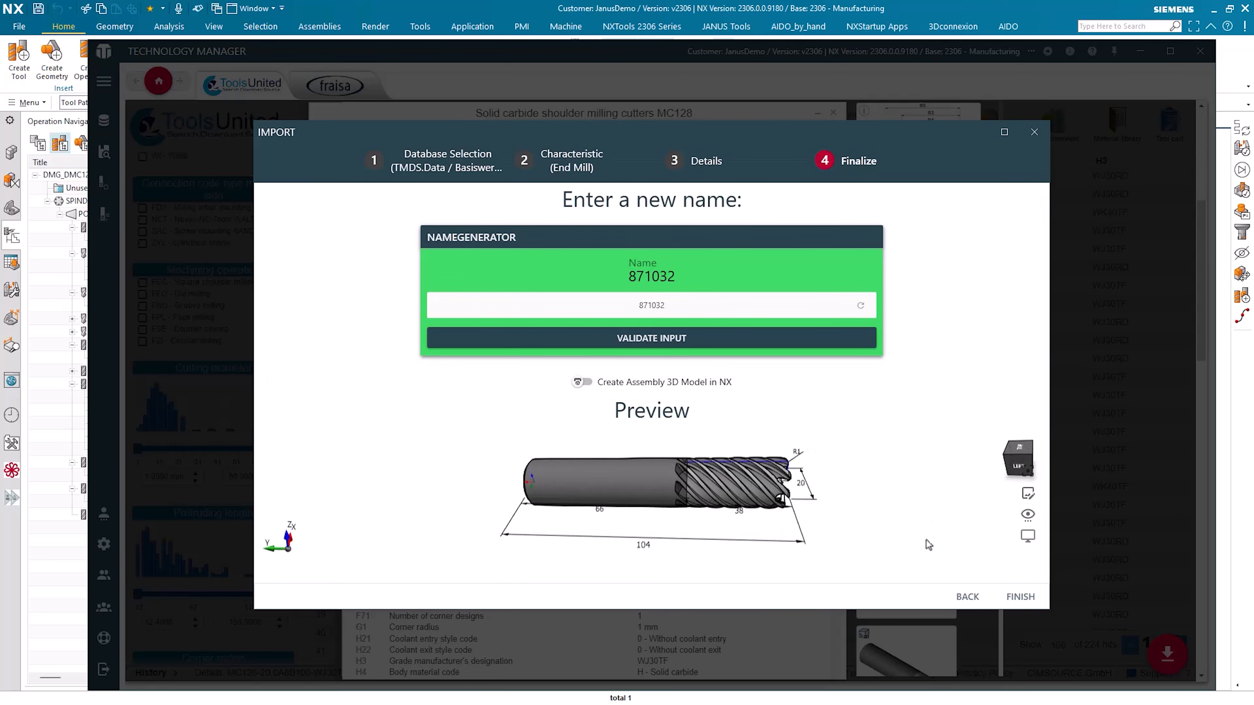
left_click(1036, 604)
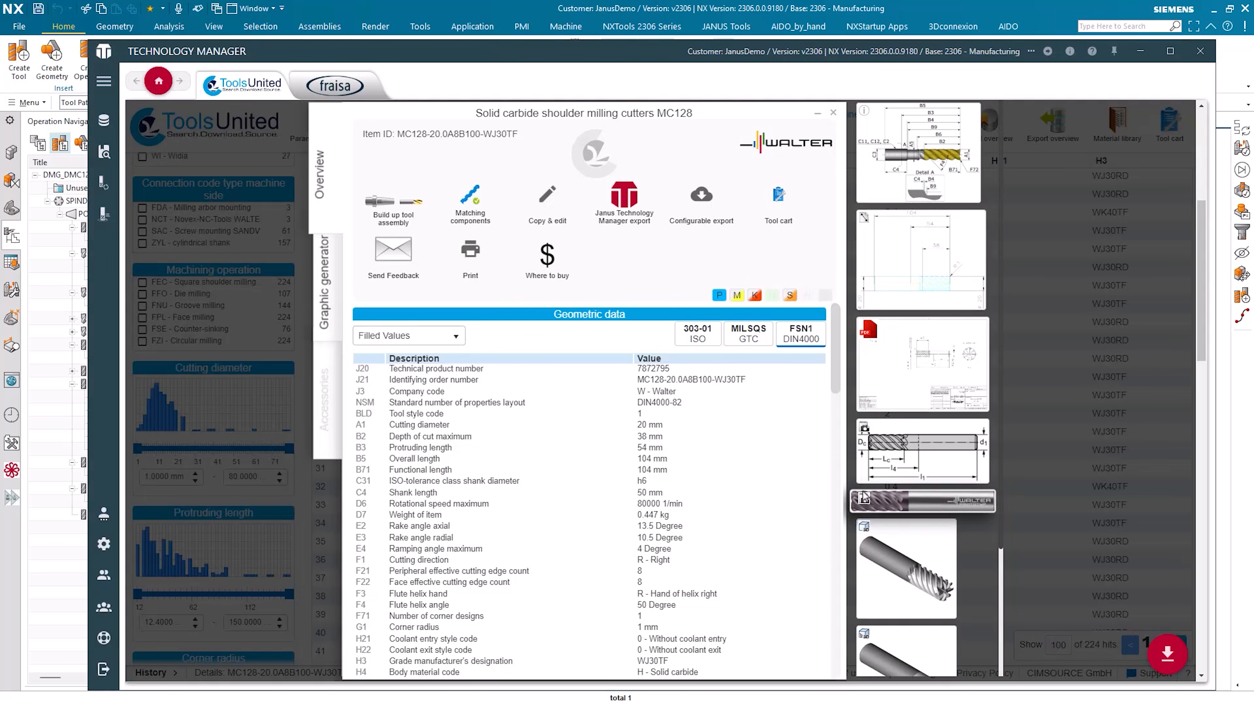
Start a new milling assembly and add the Walter_Endmill base tool, searching the End Mill class for *walter*mill*
left_click(103, 123)
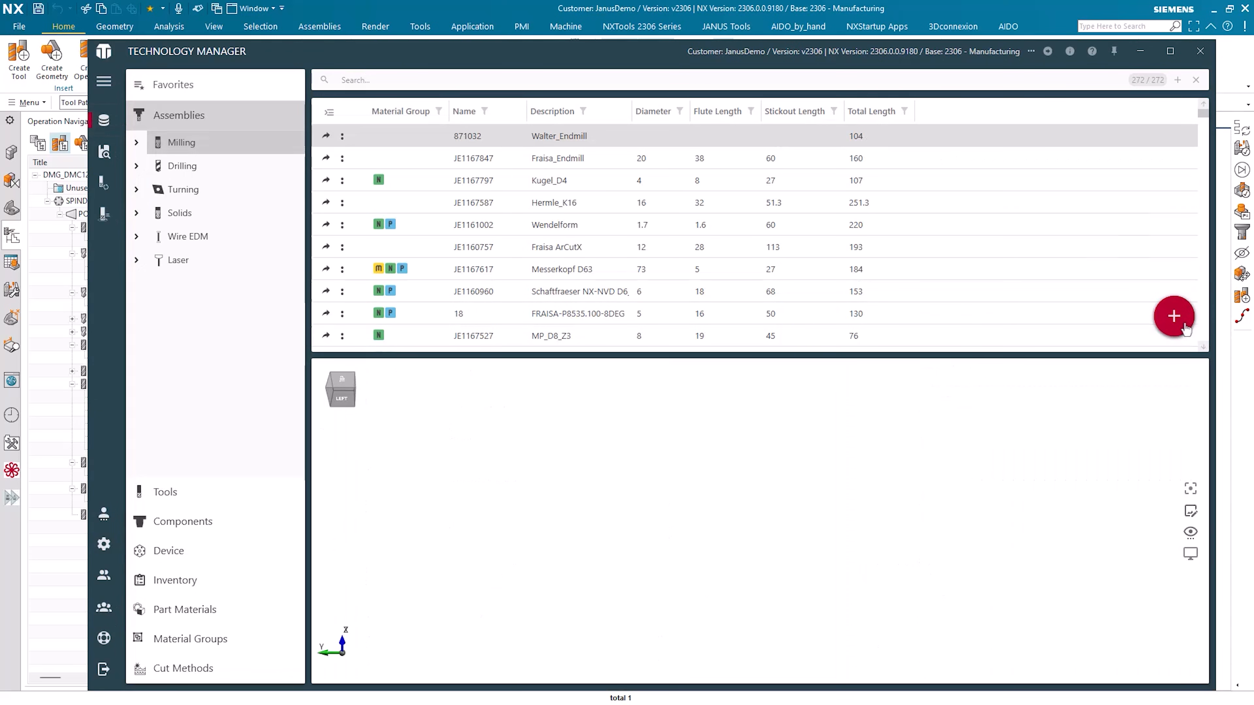
key("ctrl+n")
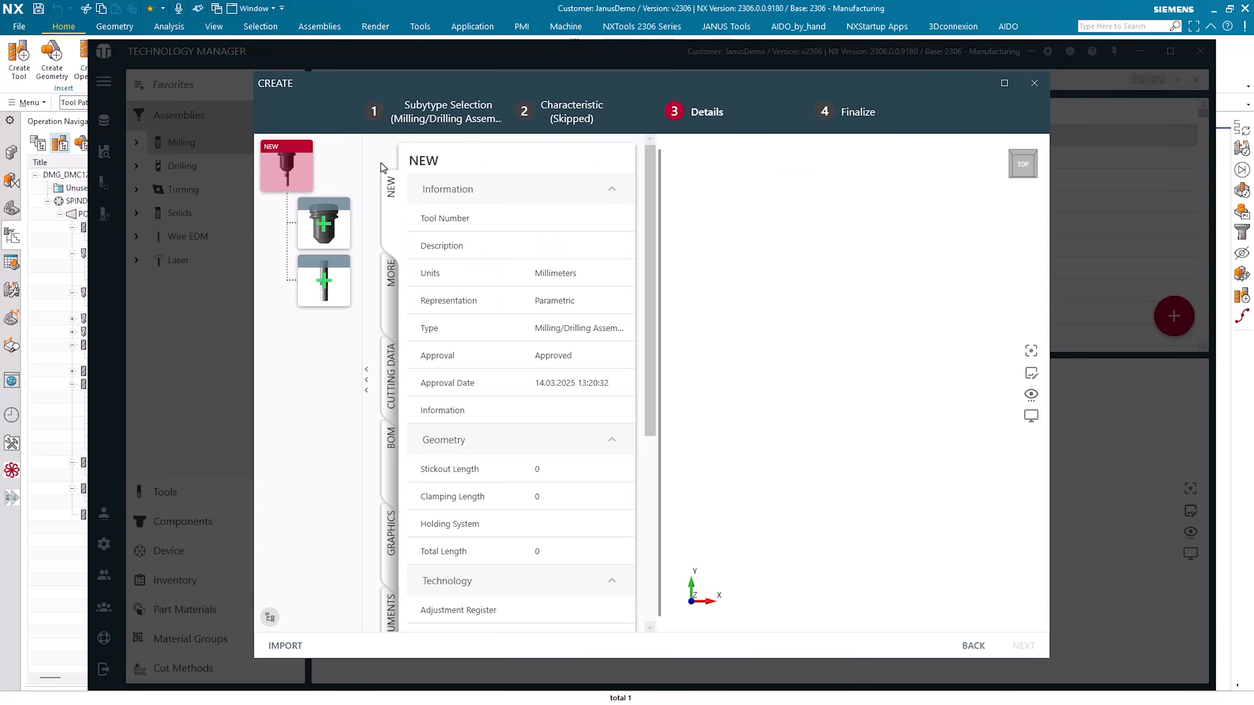
left_click(326, 295)
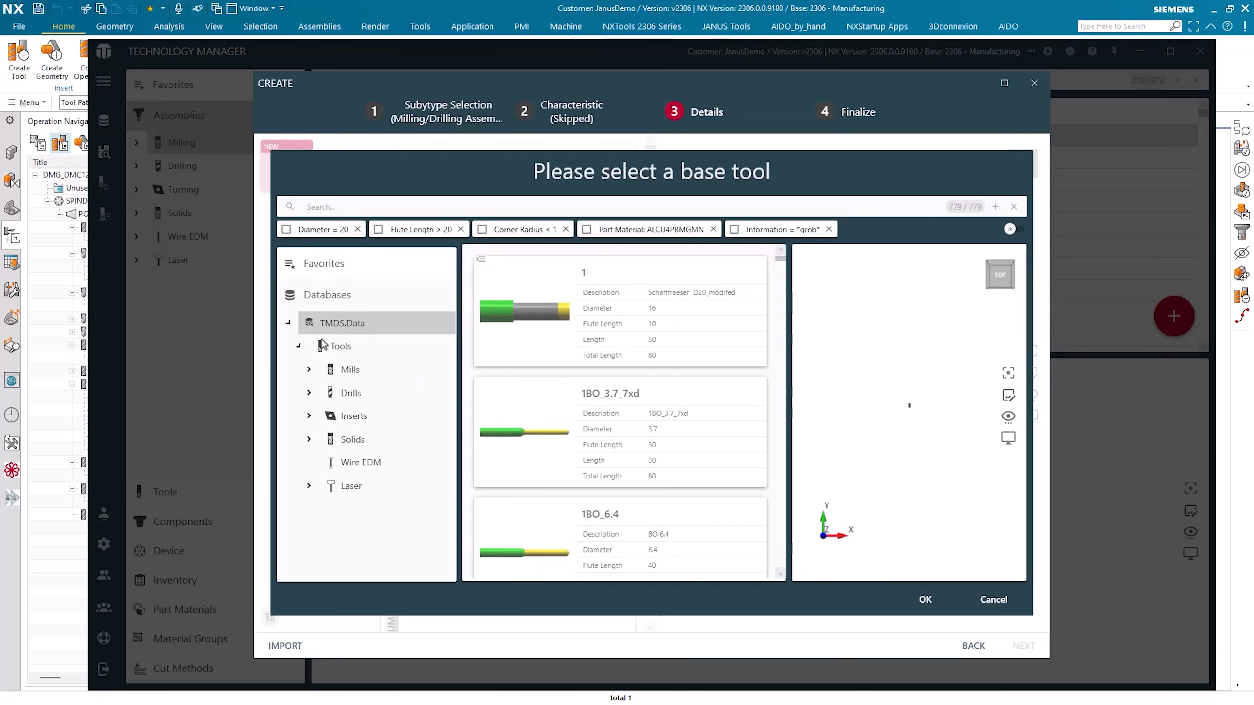
left_click(367, 393)
left_click(339, 206)
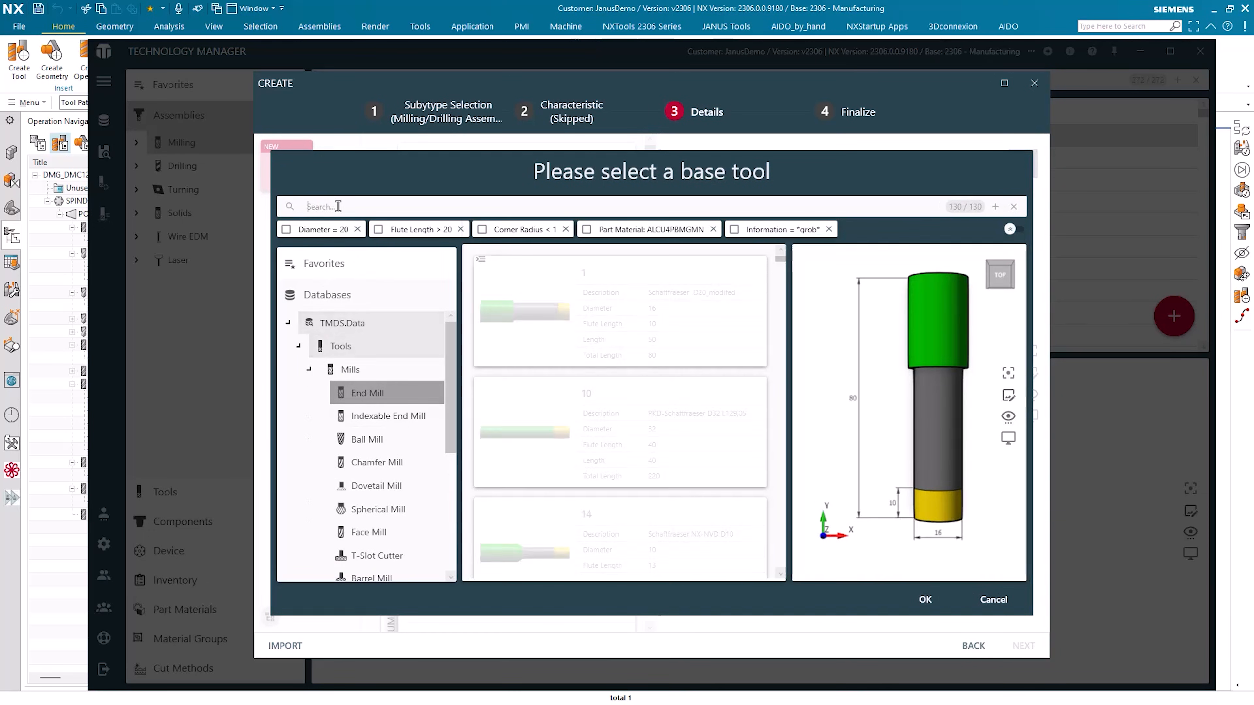
type("*walter")
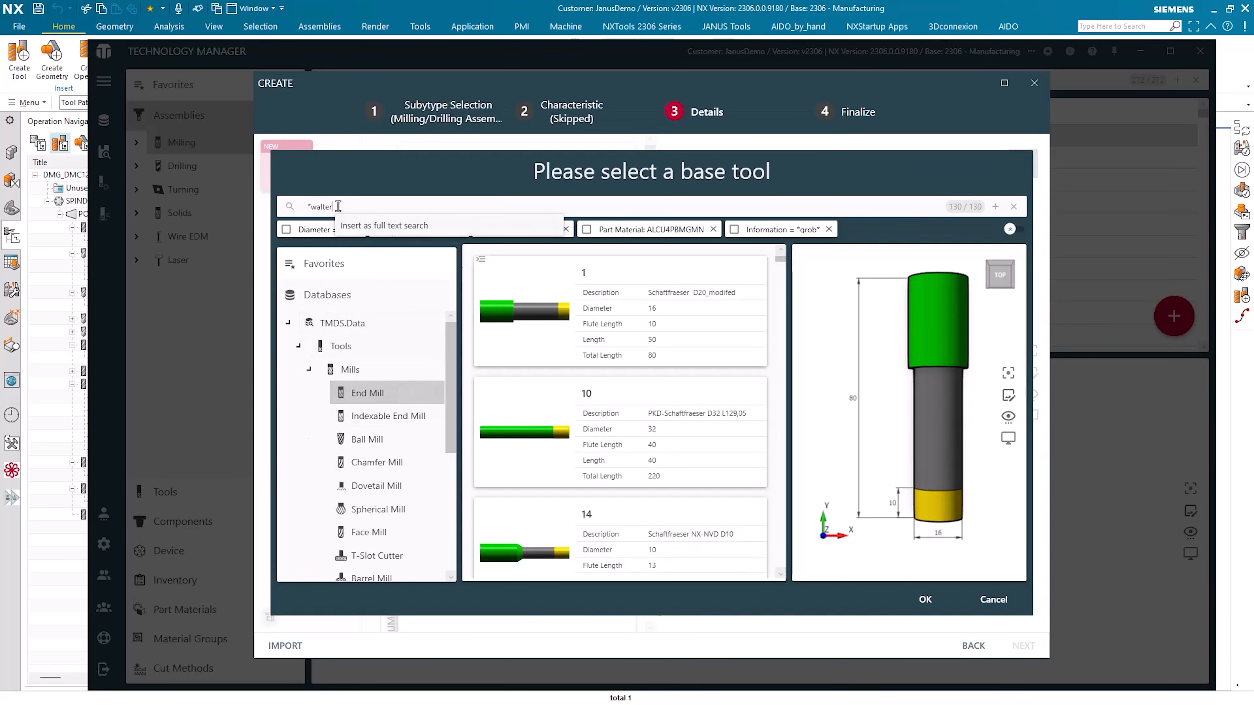
type("*mill*")
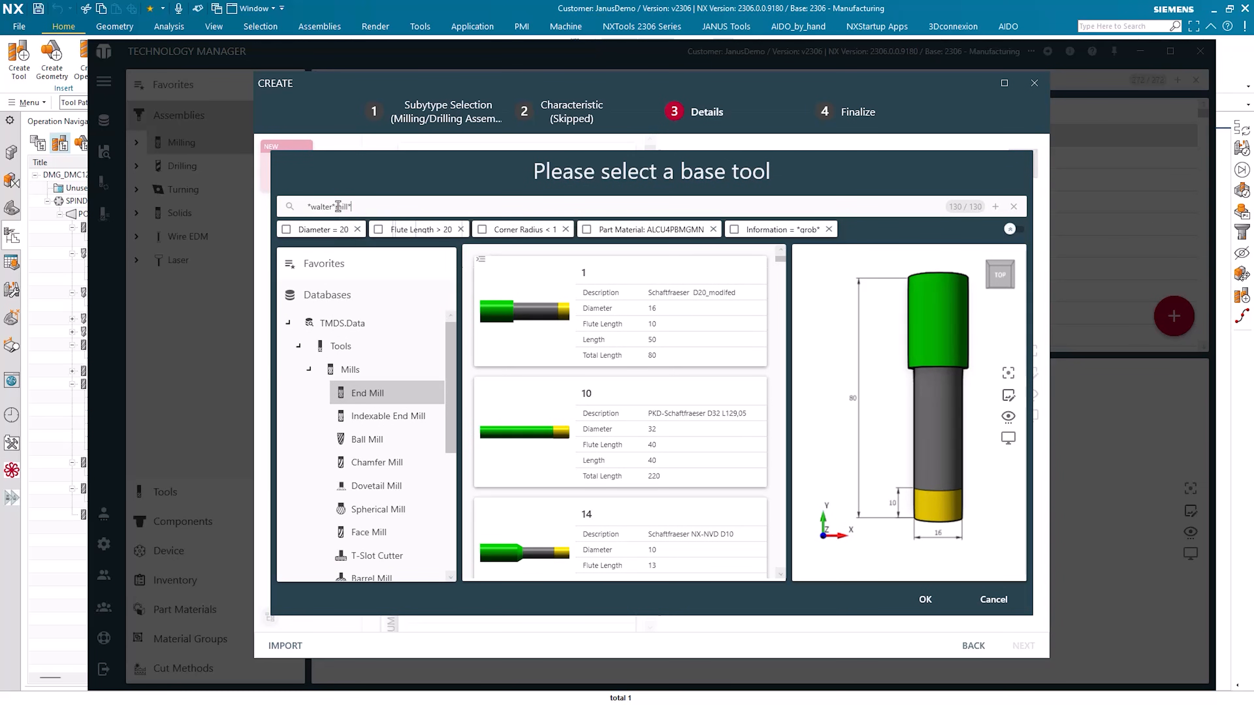
key("Return")
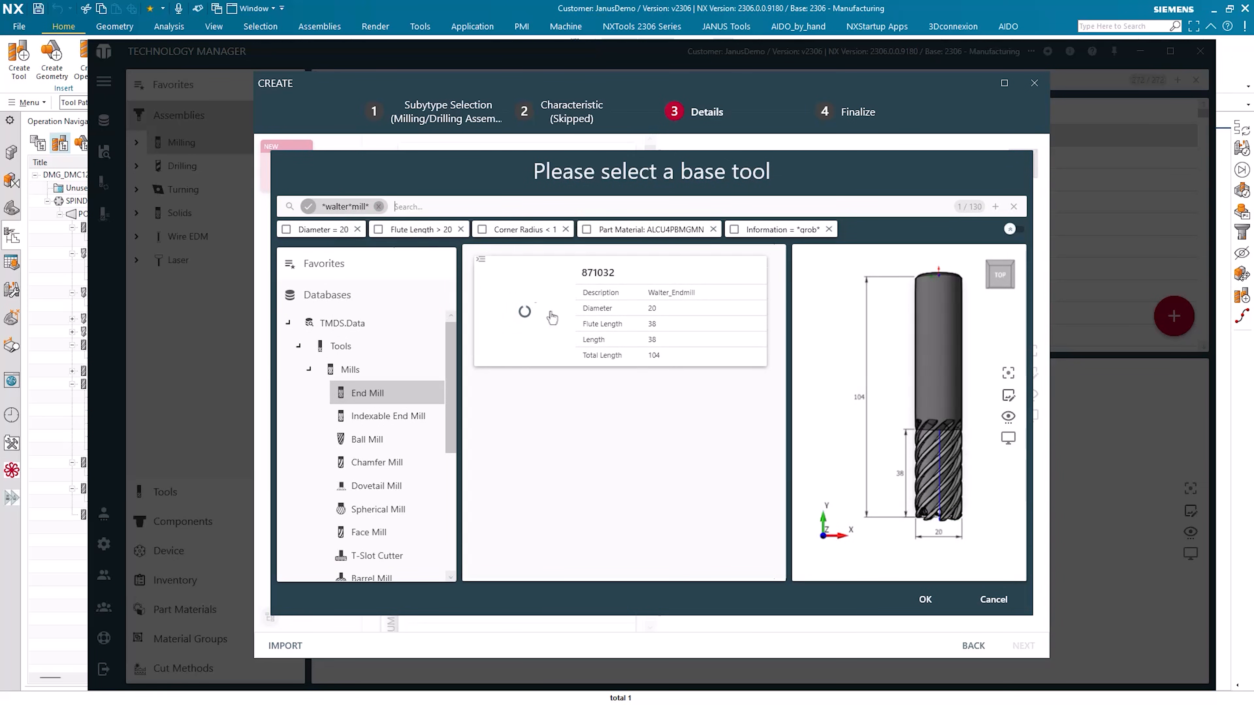
left_click(944, 605)
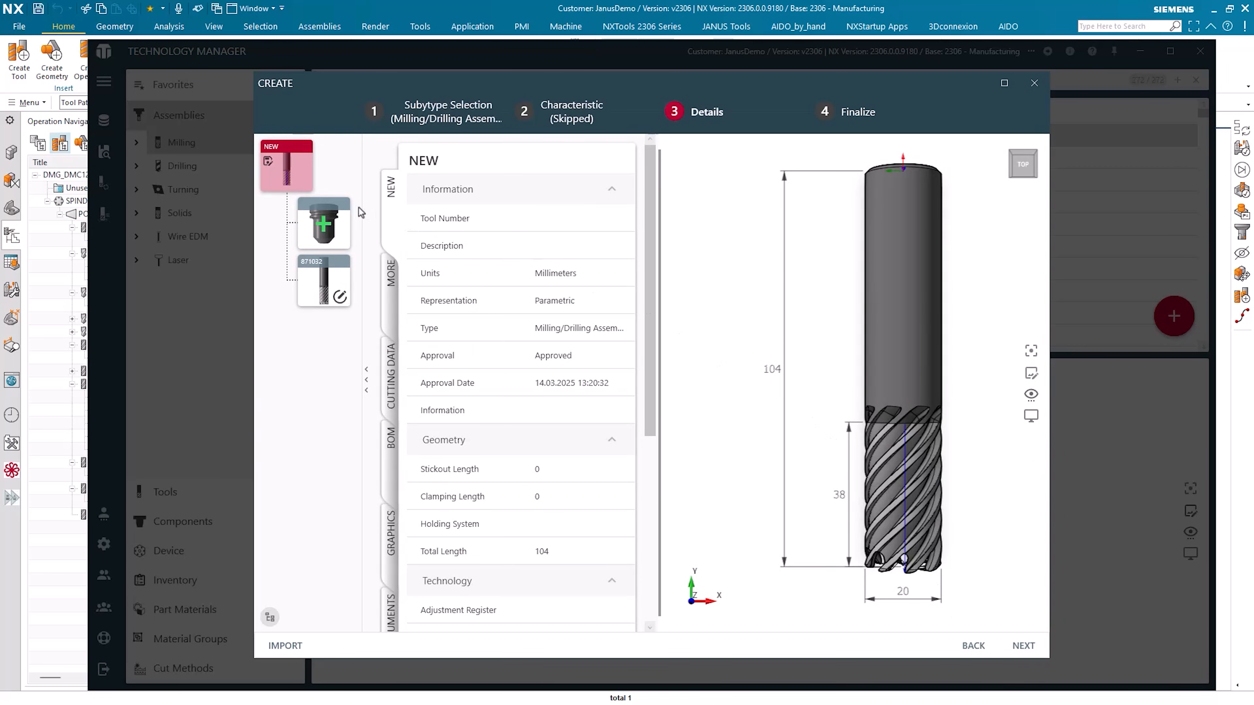
left_click(325, 228)
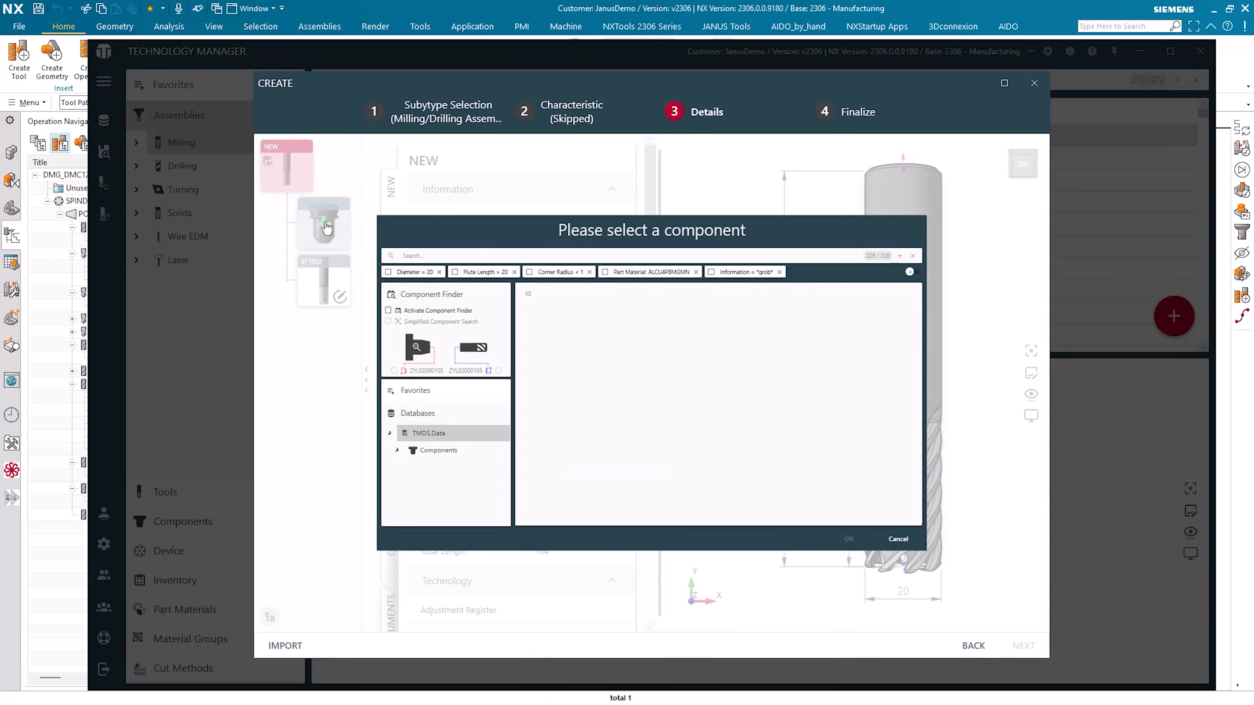
left_click(287, 282)
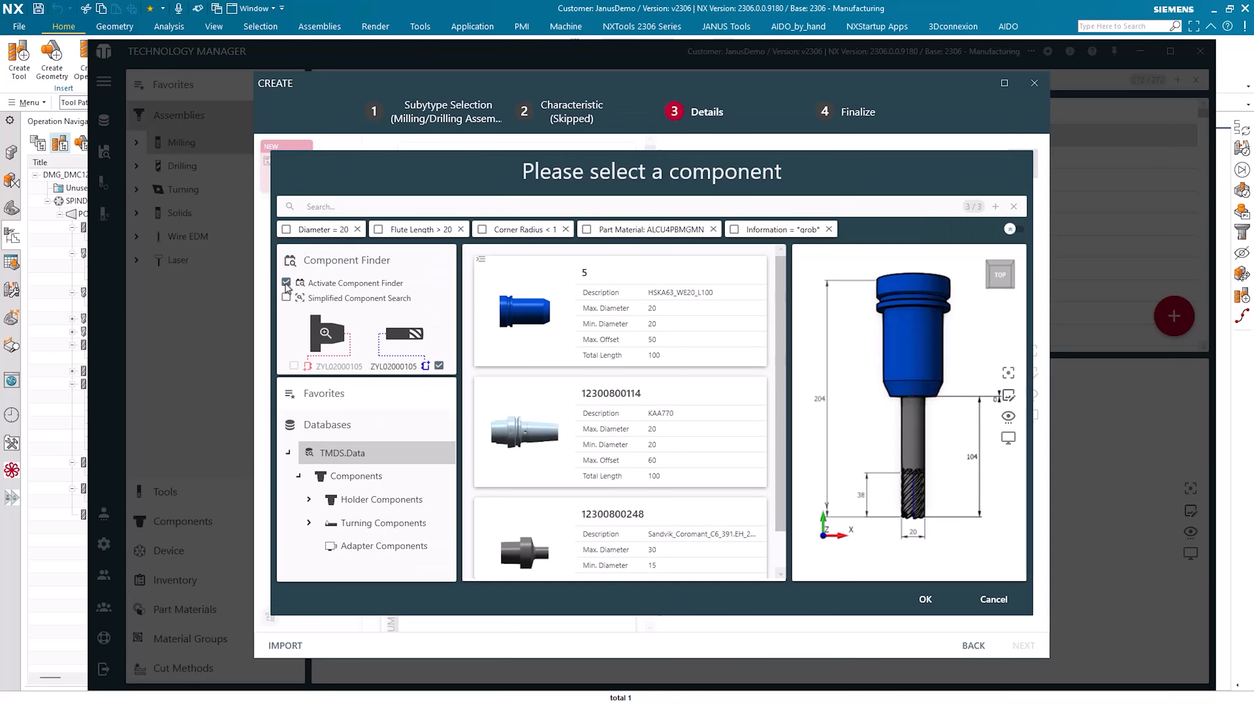
left_click(656, 437)
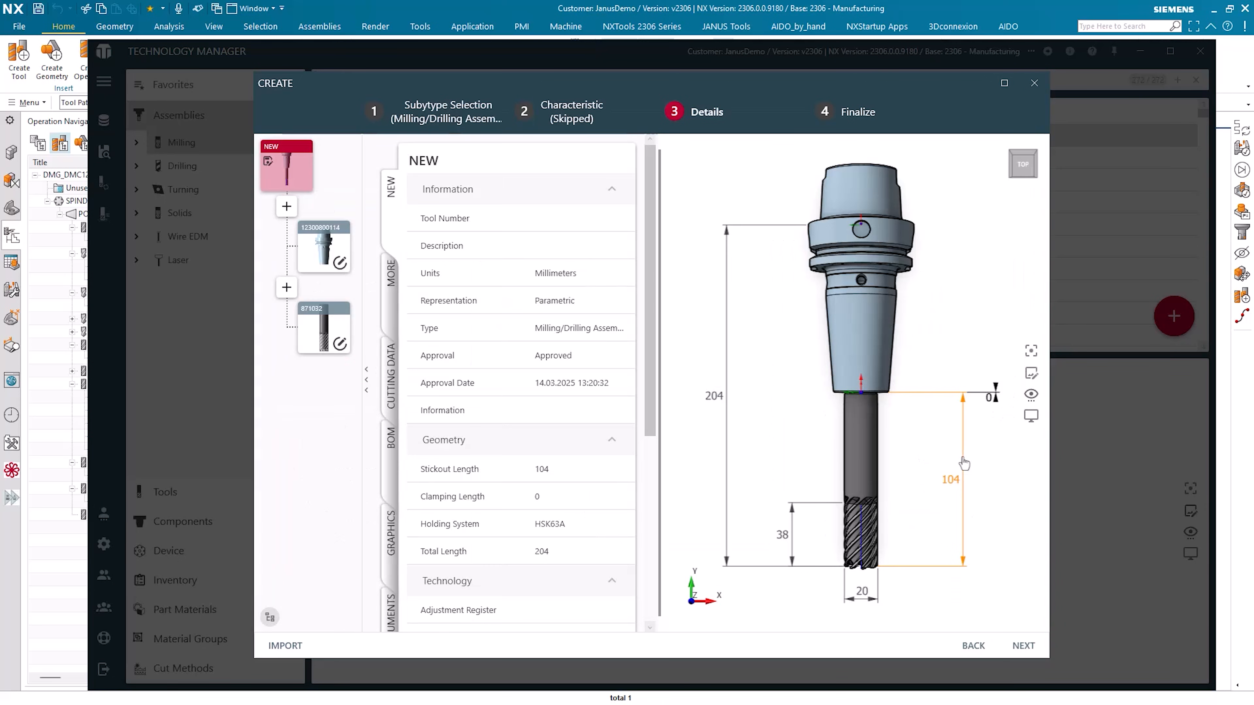
Set the end mill's stickout length from the holder to 60
left_click(962, 479)
type("60")
key("Return")
Give the assembly the tool number 444 and the description Walter_D20
left_click(566, 216)
type("444")
key("Tab")
type("Walter")
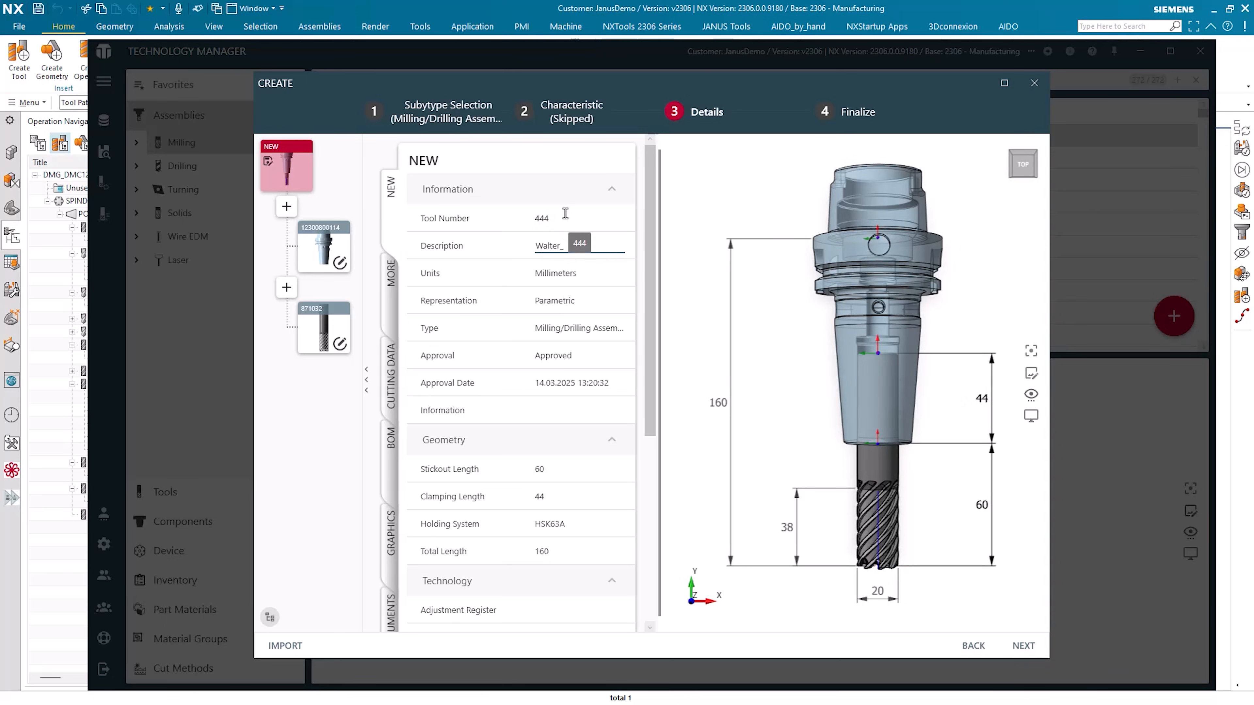
type("_D20")
key("Return")
Ignore the entity check warnings and finish the assembly with Create Assembly 3D Model in NX enabled
left_click(1024, 648)
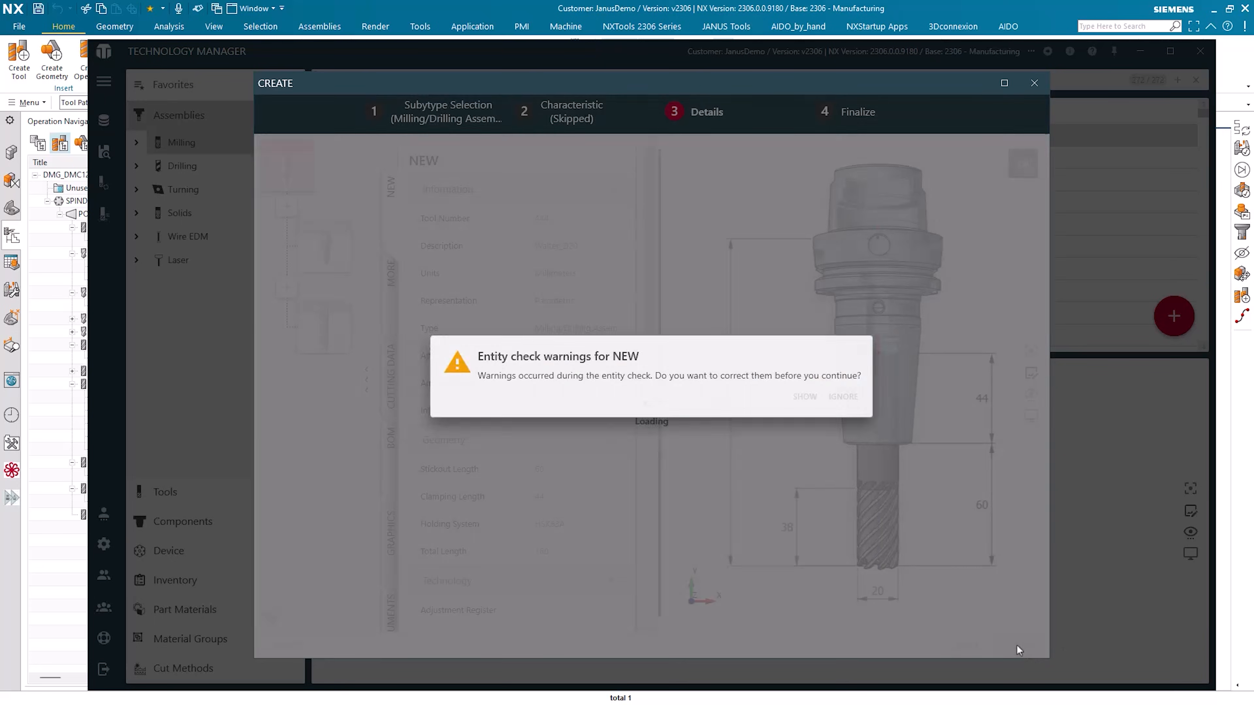
left_click(869, 403)
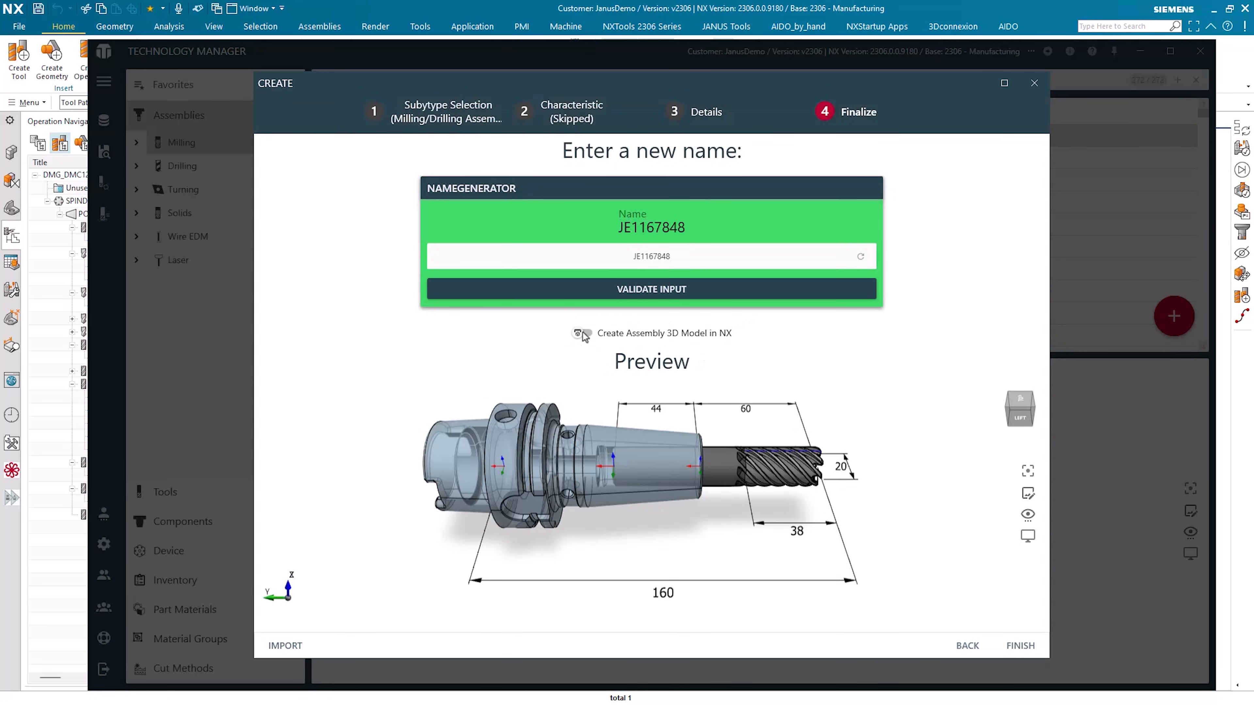
left_click(582, 334)
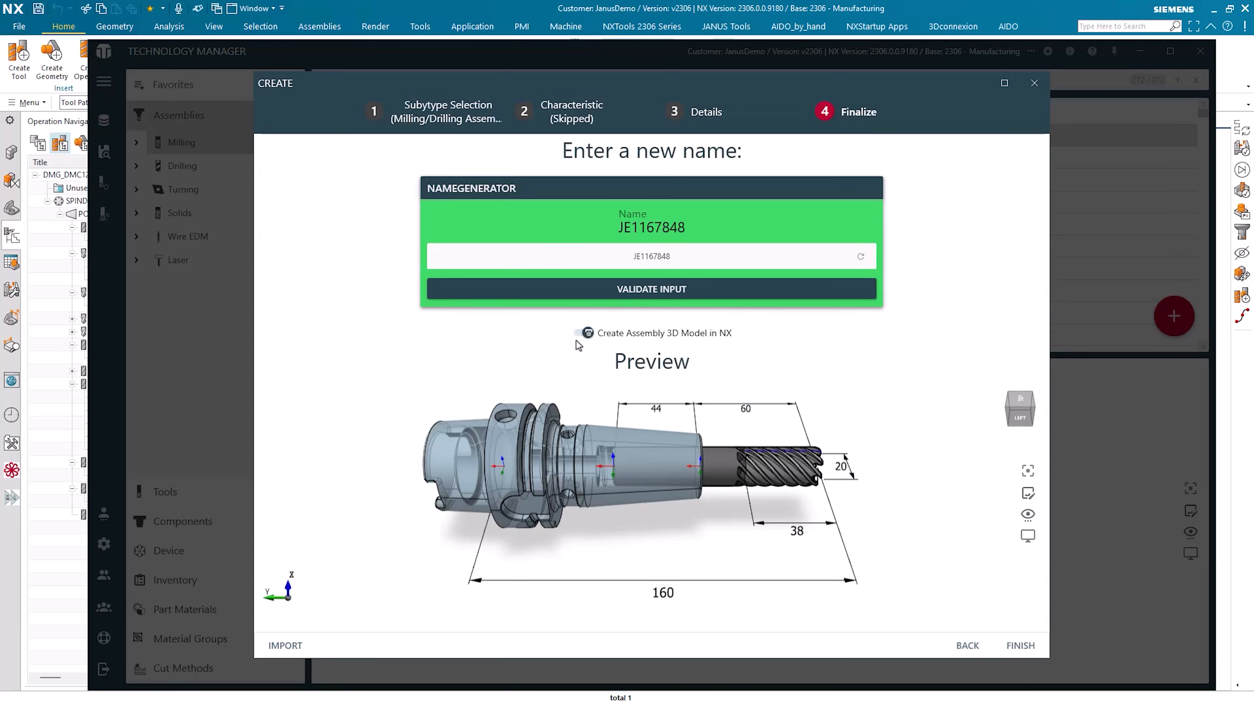
left_click(1011, 647)
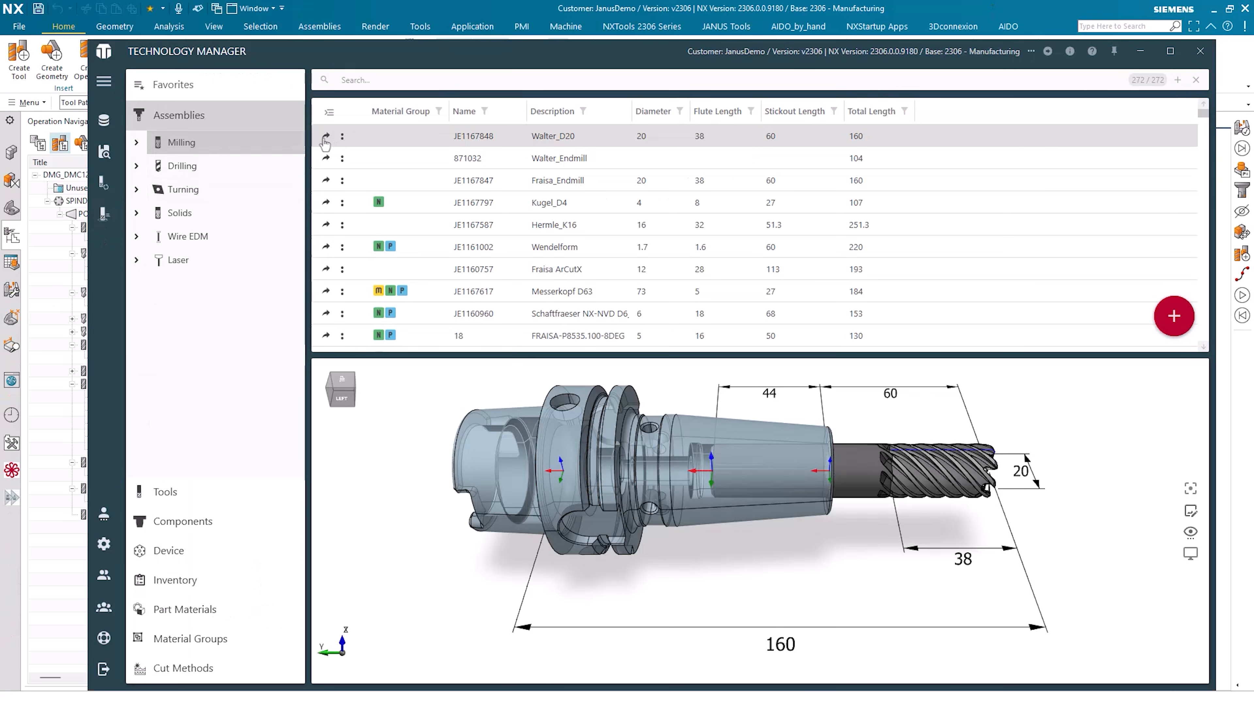
Load the Walter_D20 assembly into the NX setup, inspect it at the spindle and open tool JE1167848
left_click(325, 138)
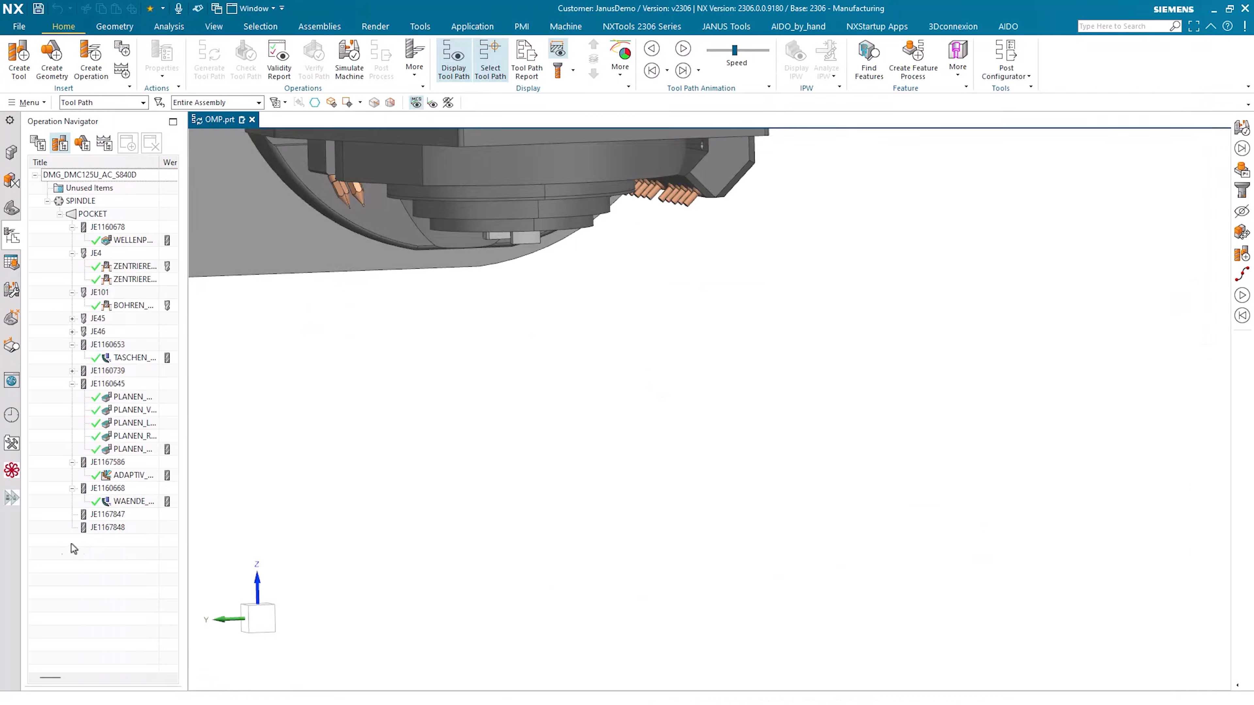
left_click(101, 527)
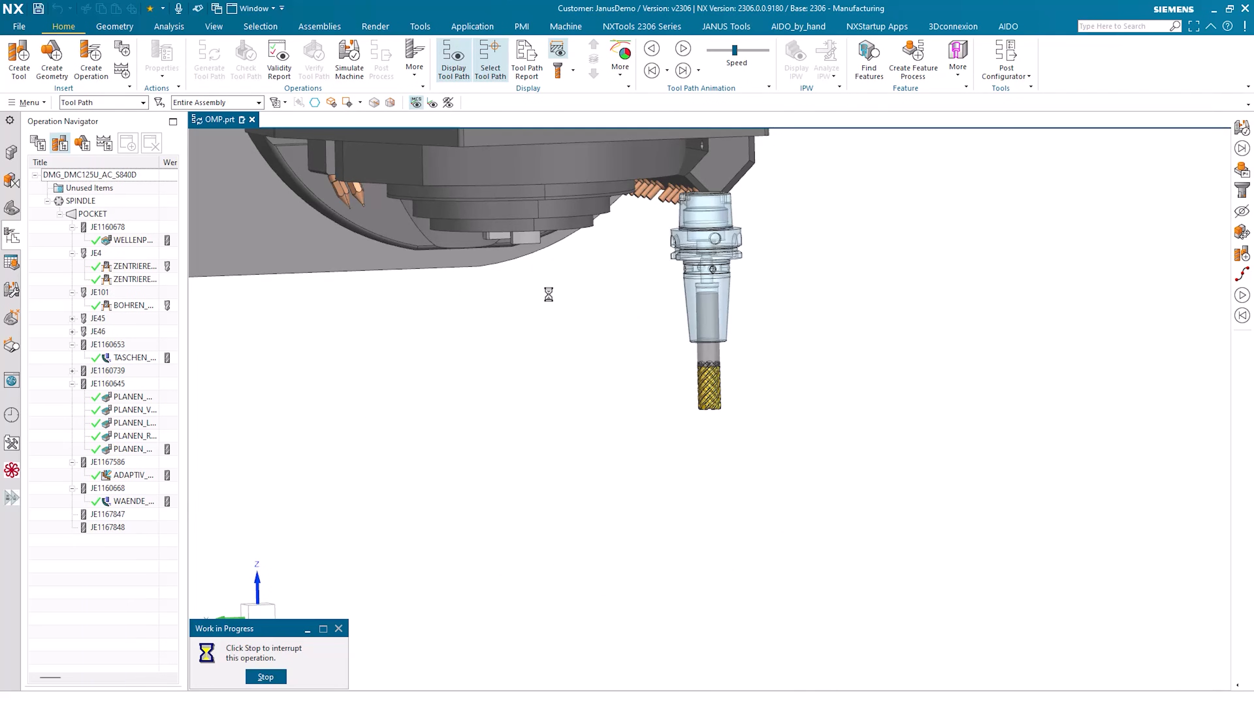
scroll(494, 281, "up", 5)
middle_click_drag(518, 309, 592, 360)
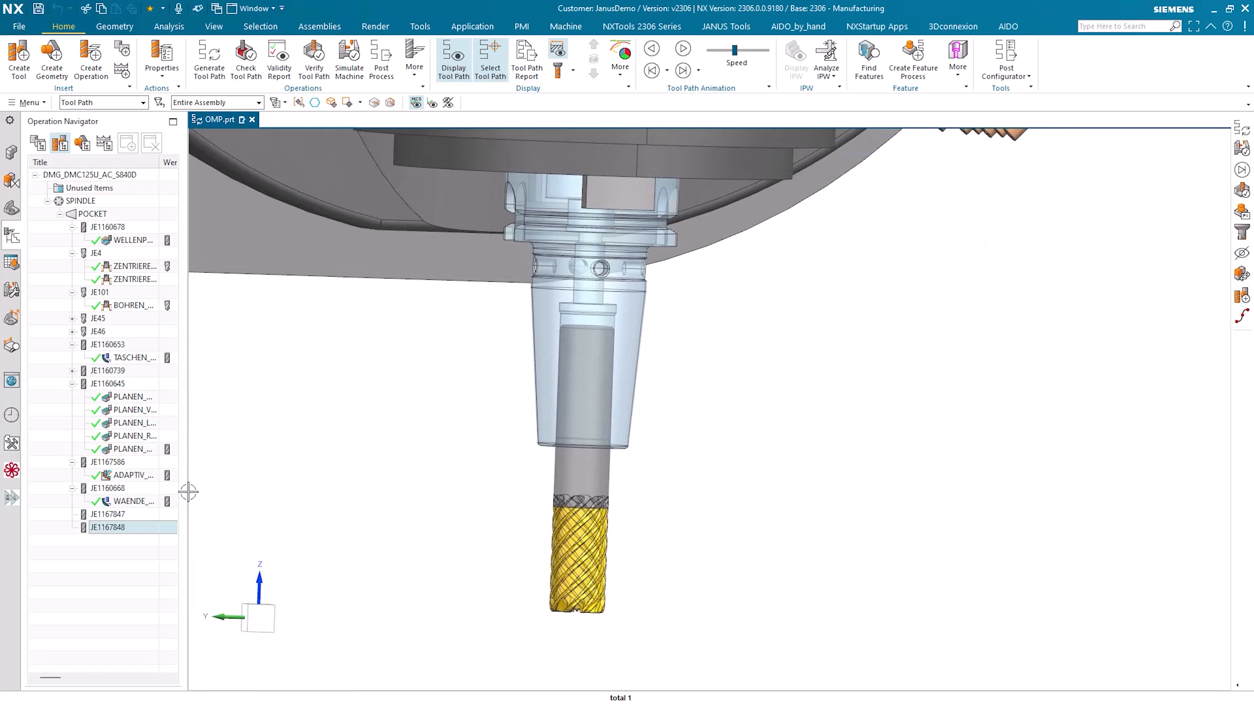
double_click(113, 527)
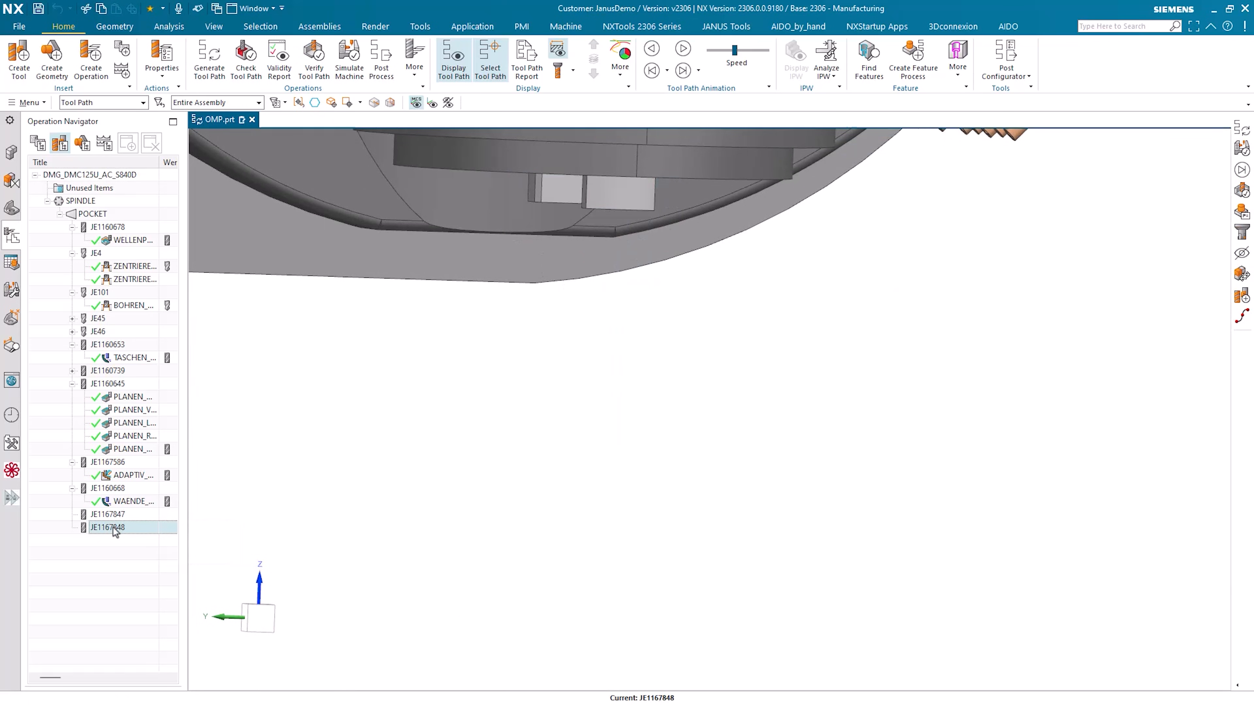